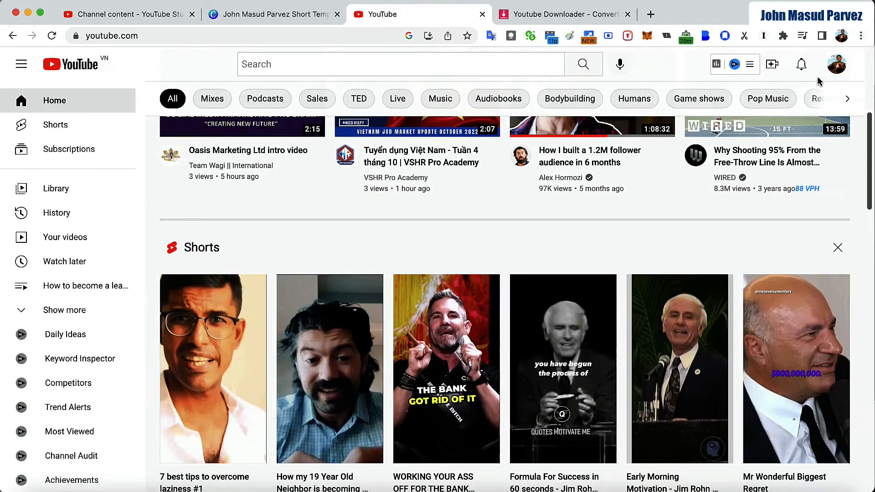
- Open your own channel's videos page and look through the uploads for a long video to repurpose
{"action": "left_click", "coordinate": [837, 65]}
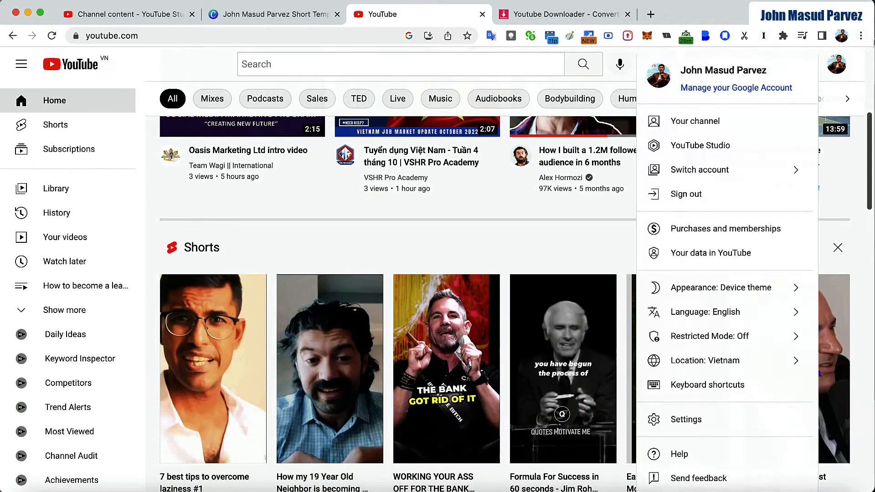
{"action": "left_click", "coordinate": [728, 122]}
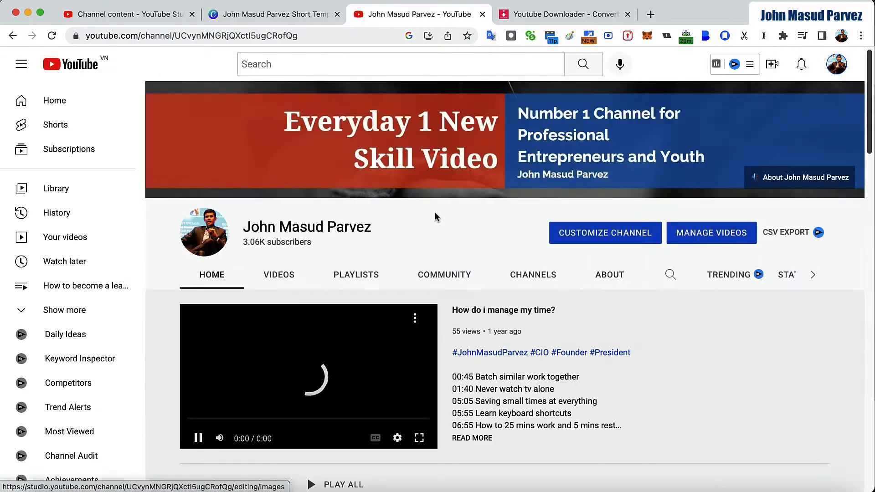
{"action": "scroll", "coordinate": [435, 213], "scroll_direction": "down", "scroll_amount": 3}
{"action": "left_click", "coordinate": [287, 155]}
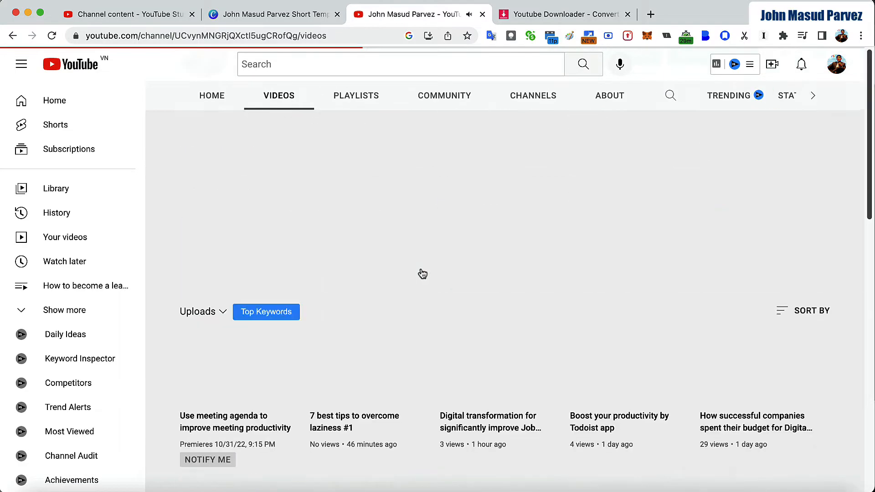
{"action": "scroll", "coordinate": [423, 273], "scroll_direction": "down", "scroll_amount": 14}
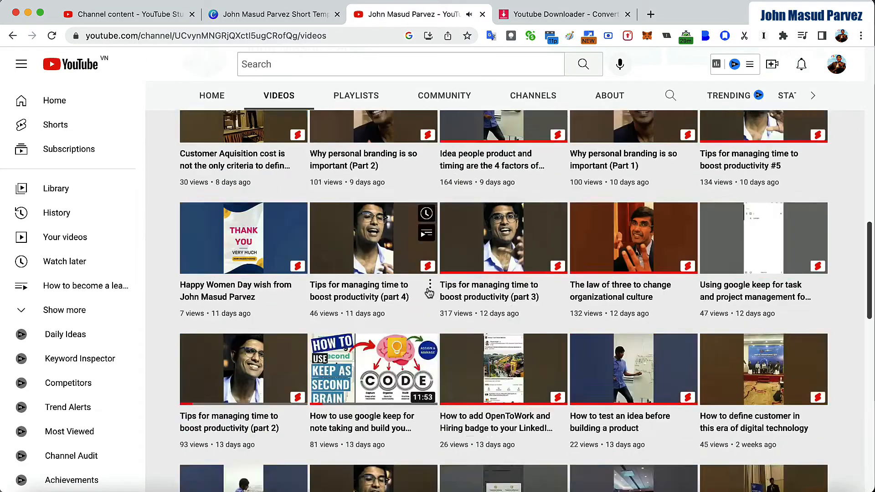
{"action": "scroll", "coordinate": [429, 293], "scroll_direction": "down", "scroll_amount": 2}
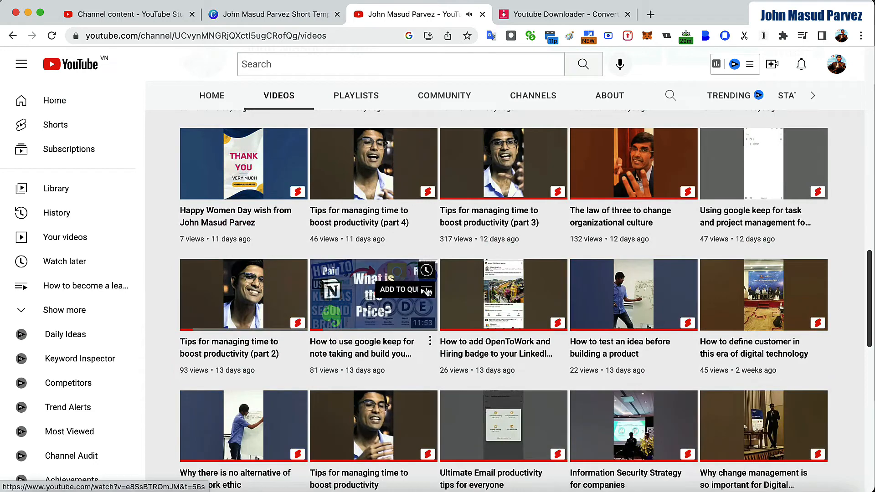
- Switch to the Y2Mate downloader and examine its link field and download options, checking back against the channel's video list
{"action": "left_click", "coordinate": [549, 18]}
{"action": "left_click", "coordinate": [181, 41]}
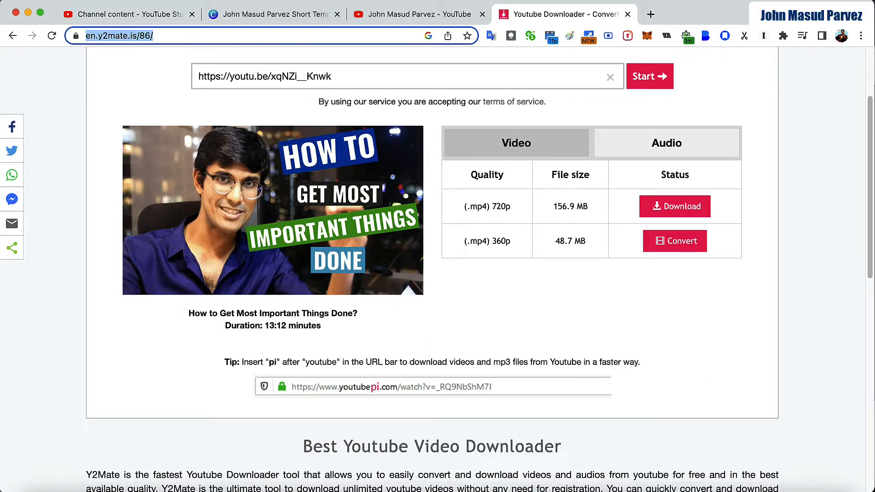
{"action": "left_click", "coordinate": [342, 78]}
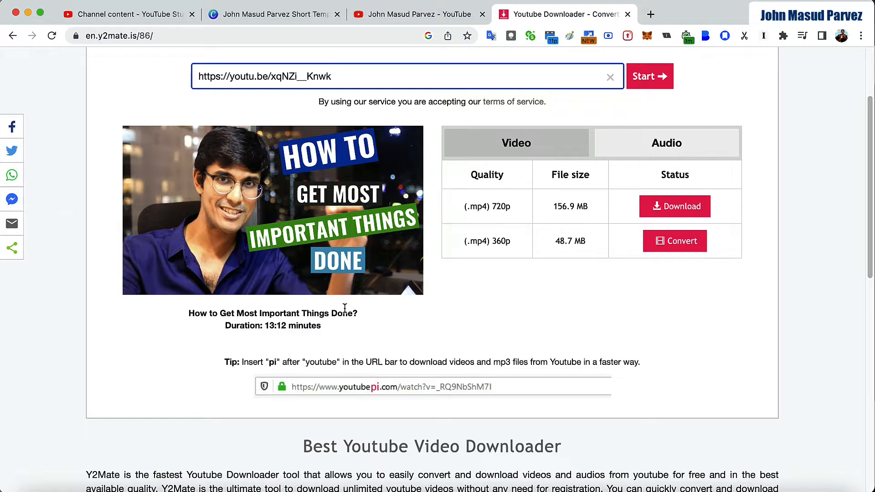
{"action": "left_click", "coordinate": [391, 14]}
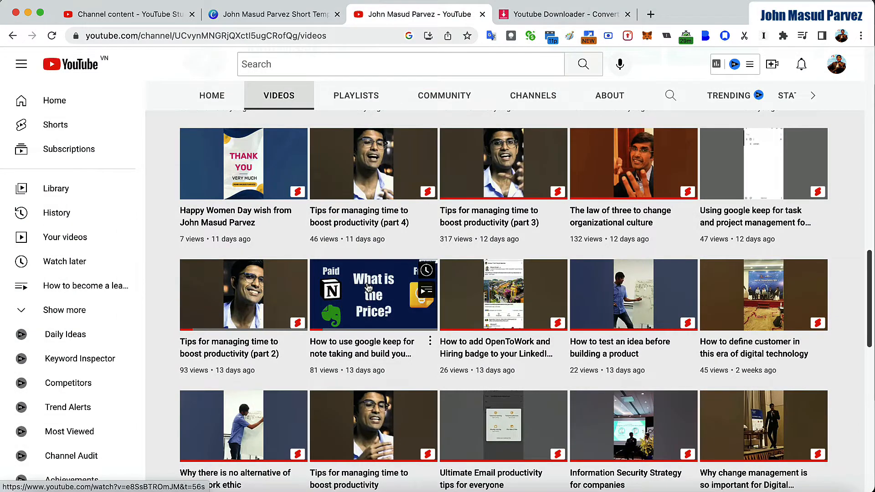
{"action": "left_click", "coordinate": [561, 16]}
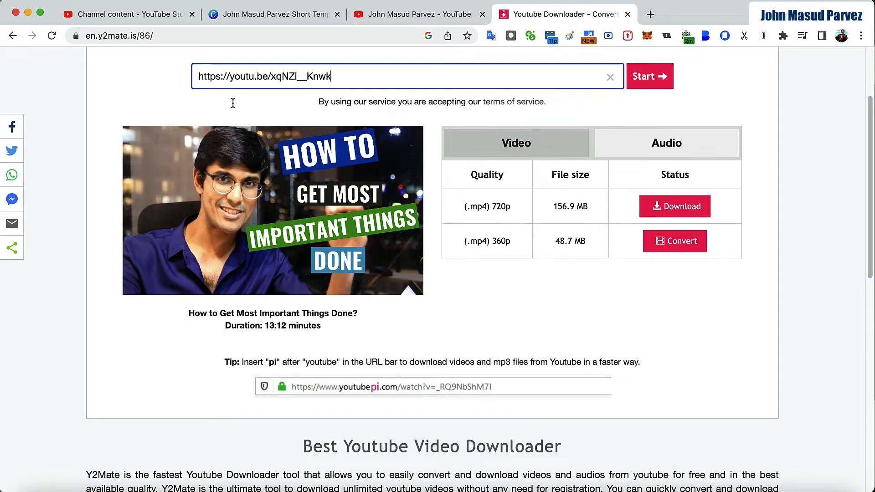
- Switch to the Canva short template design and check its custom size in the Resize options
{"action": "left_click", "coordinate": [265, 15]}
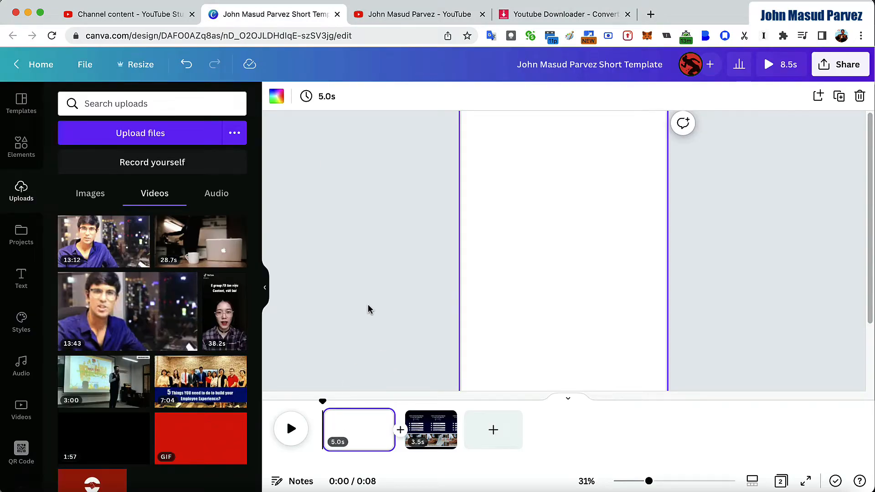
{"action": "left_click", "coordinate": [139, 66]}
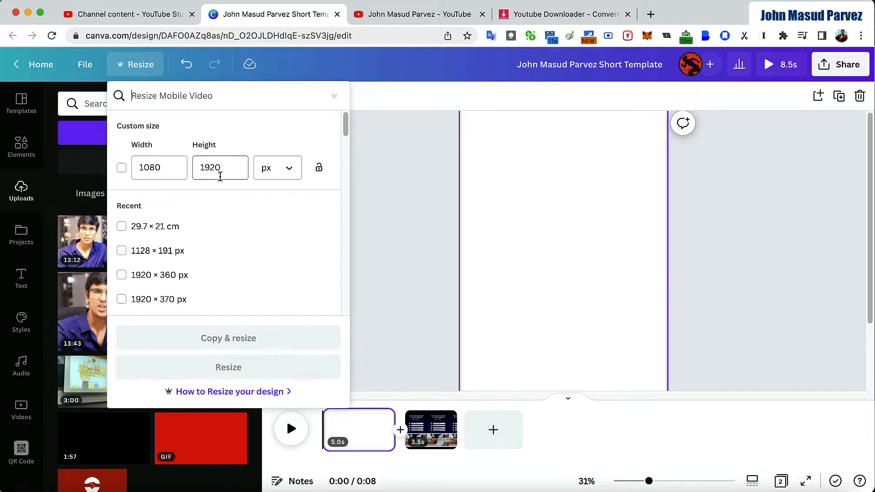
{"action": "left_click", "coordinate": [389, 197]}
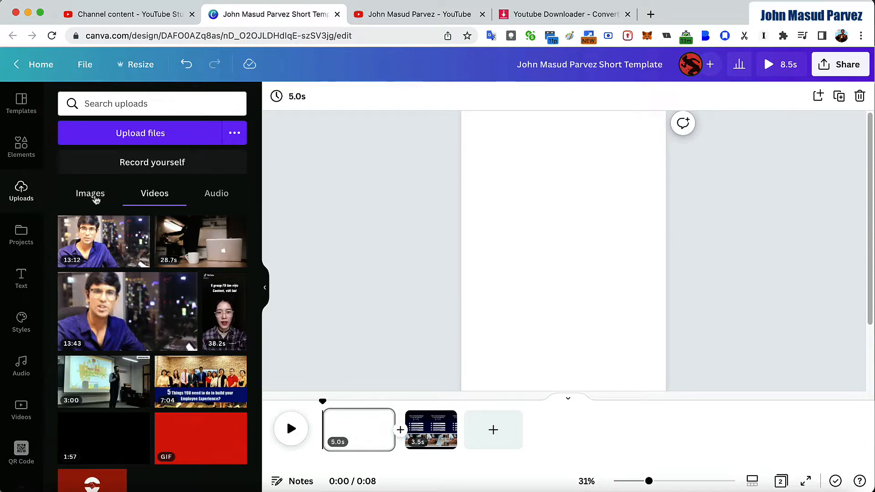
- Review the uploaded images and videos and both pages of the design, ending on the blank first page
{"action": "left_click", "coordinate": [93, 193]}
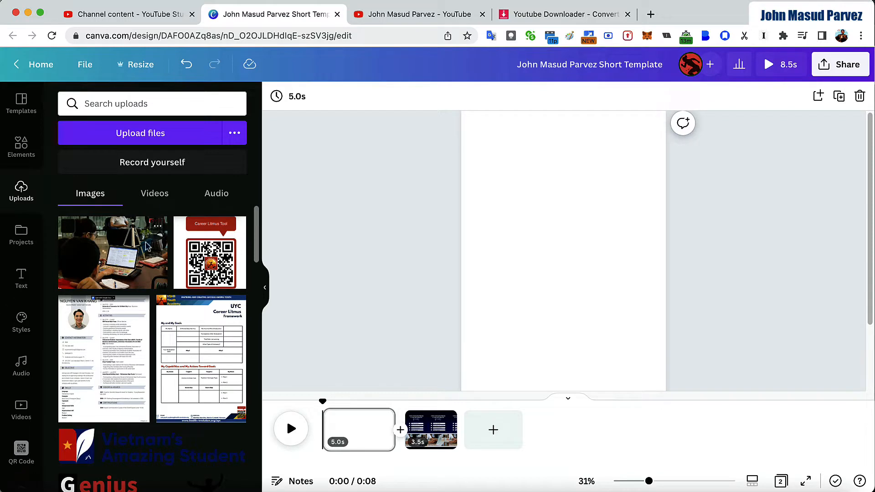
{"action": "left_click", "coordinate": [155, 194]}
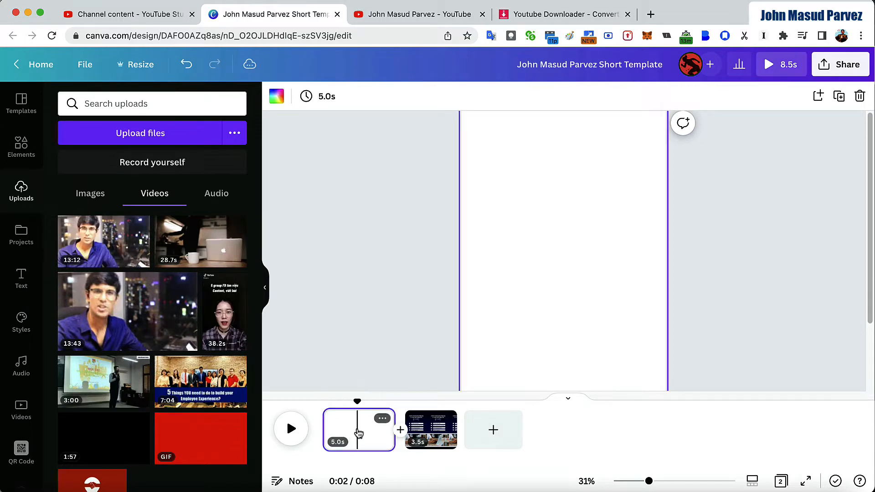
{"action": "left_click", "coordinate": [445, 432]}
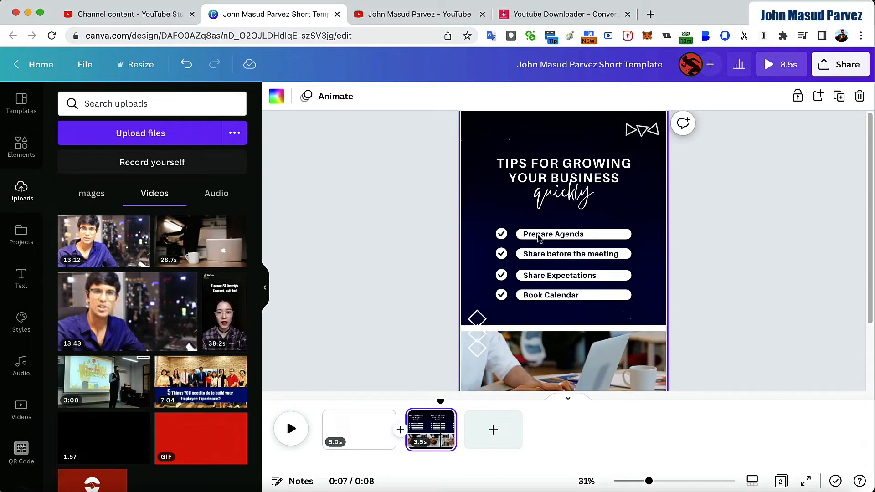
{"action": "left_click", "coordinate": [352, 439]}
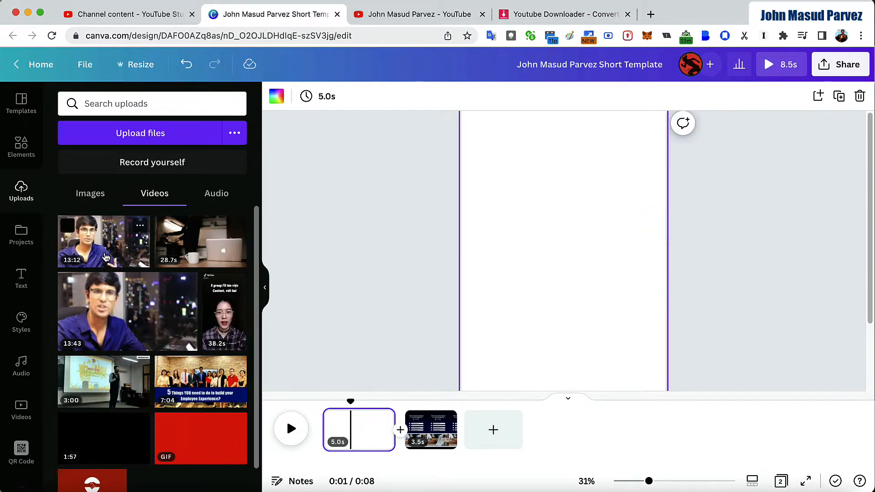
- Add the 13:12 uploaded video to the blank first page and set it as the page background
{"action": "left_click", "coordinate": [105, 256]}
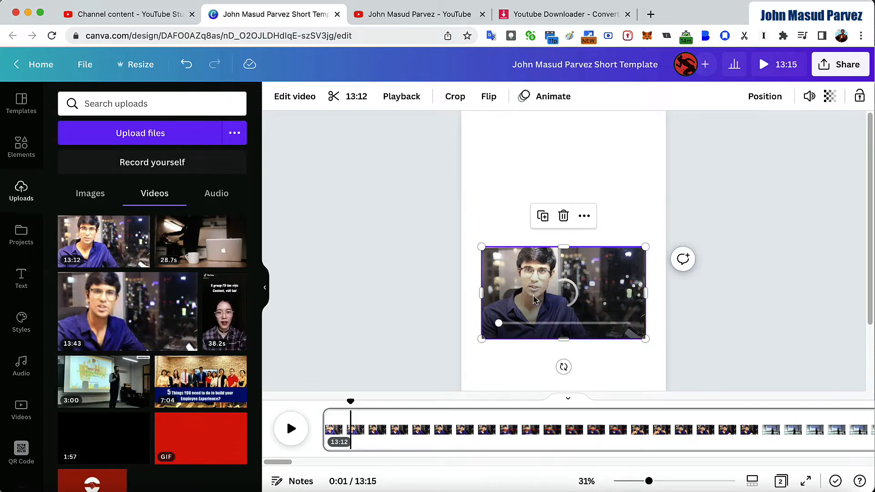
{"action": "right_click", "coordinate": [537, 283]}
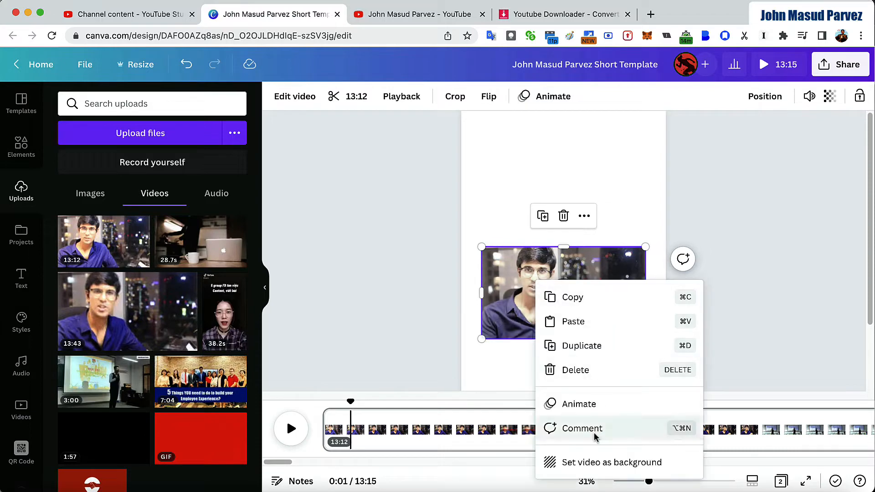
{"action": "left_click", "coordinate": [635, 463]}
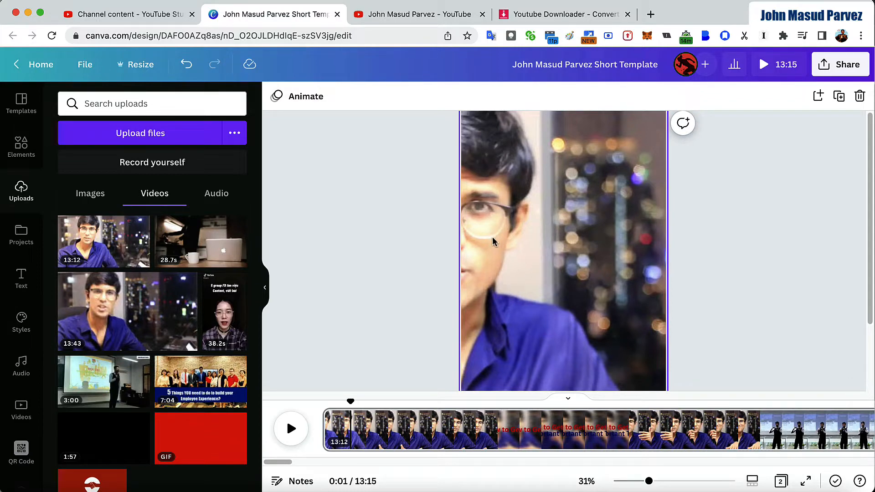
- Reposition the background video inside the vertical frame so the speaker's face is centred, and preview it
{"action": "double_click", "coordinate": [540, 244]}
{"action": "left_click_drag", "start_coordinate": [525, 248], "coordinate": [630, 247]}
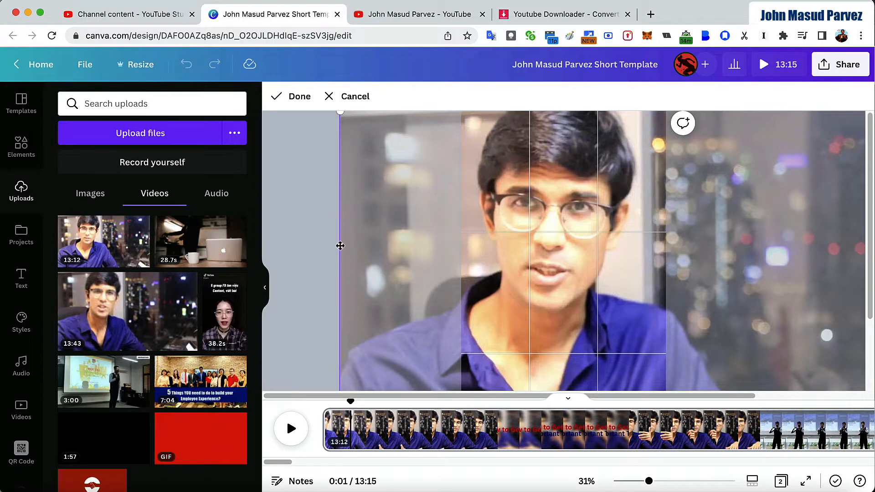
{"action": "left_click", "coordinate": [313, 235]}
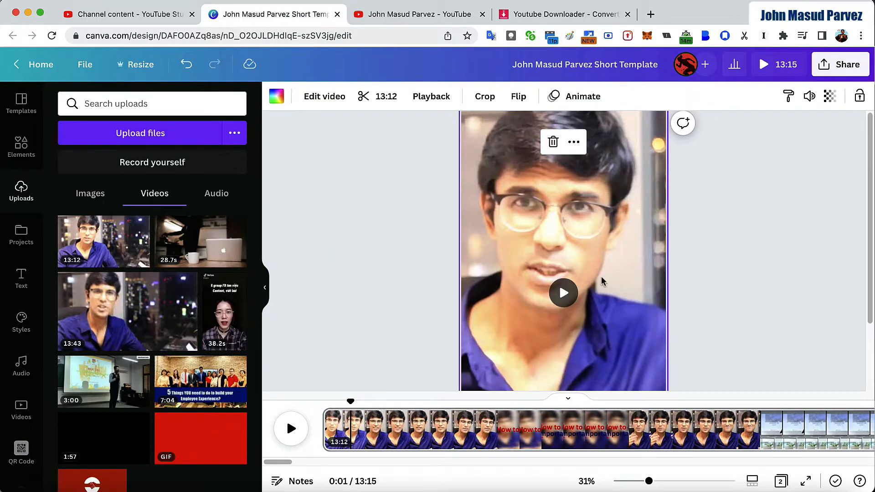
{"action": "left_click", "coordinate": [564, 294]}
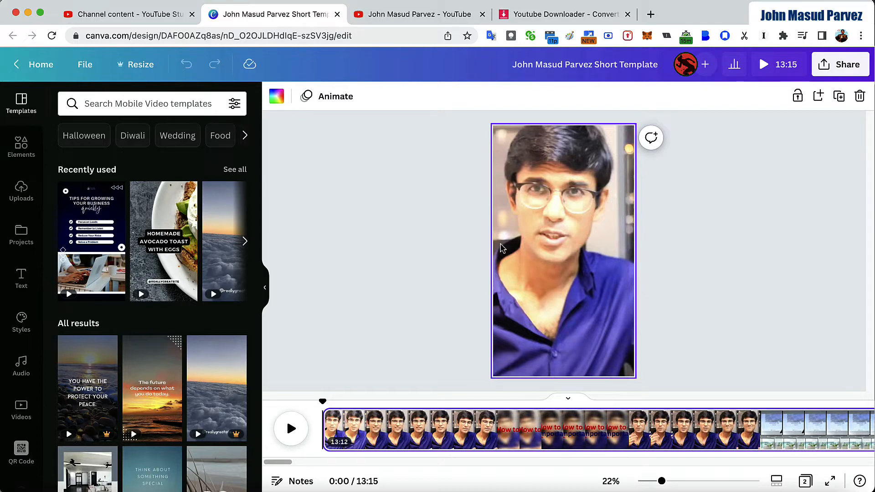
- Collapse the uploads panel and shift the background video's crop slightly so the speaker stays centred
{"action": "left_click", "coordinate": [264, 293]}
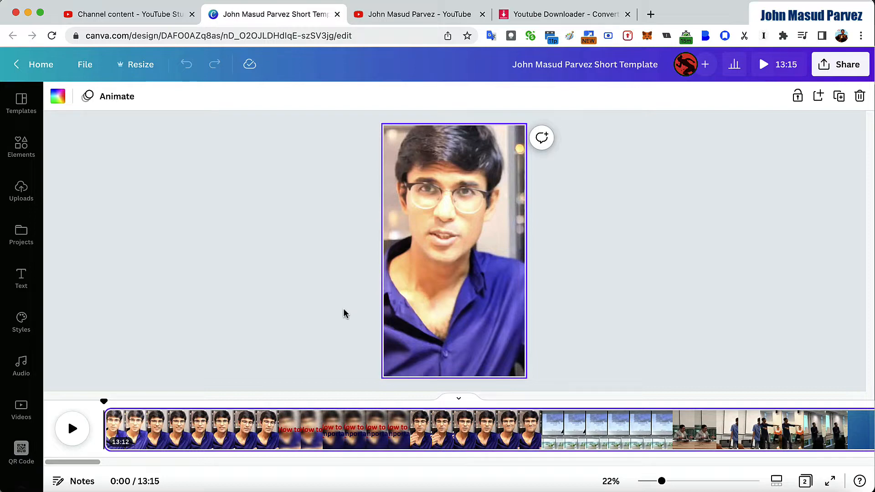
{"action": "double_click", "coordinate": [450, 290]}
{"action": "left_click_drag", "start_coordinate": [449, 291], "coordinate": [468, 296]}
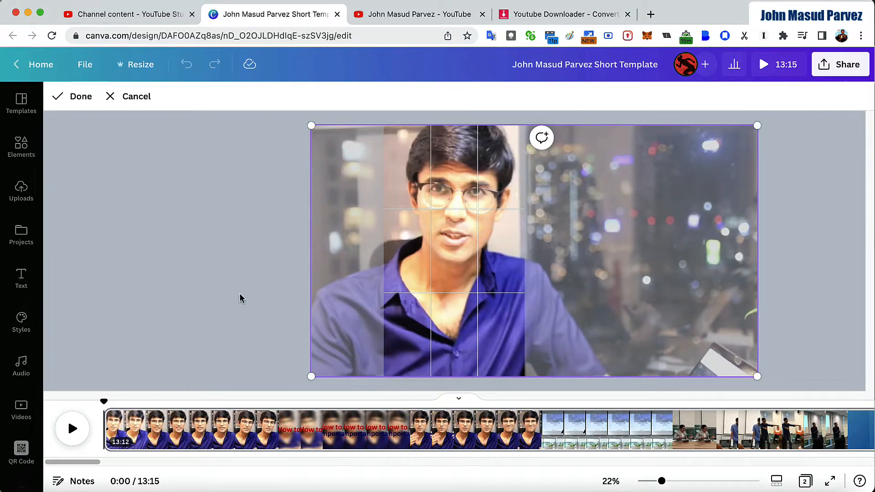
{"action": "left_click", "coordinate": [242, 293]}
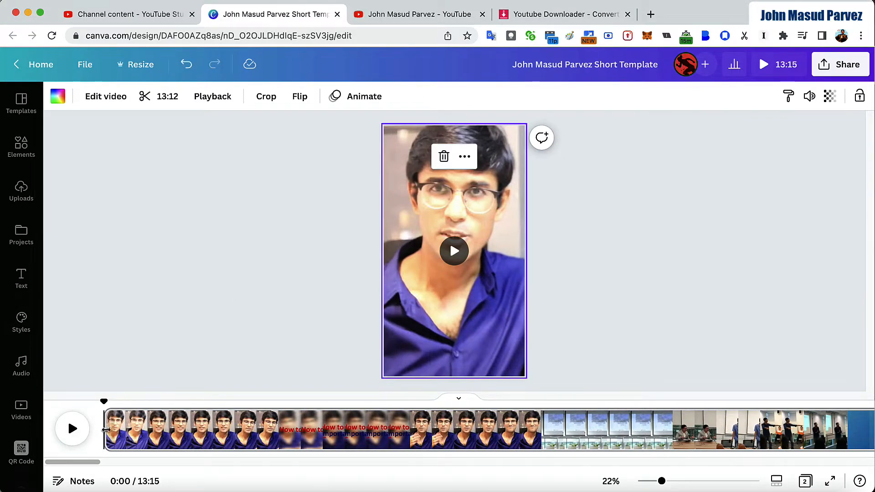
- Trim the start of the background video forward to the blue "2" title section, shortening the clip to 10:46
{"action": "left_click_drag", "start_coordinate": [106, 431], "coordinate": [655, 436]}
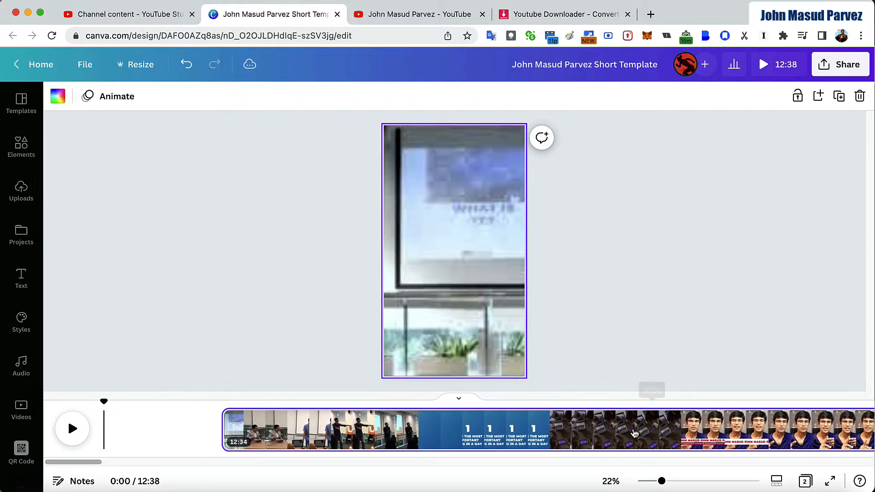
{"action": "left_click_drag", "start_coordinate": [120, 424], "coordinate": [324, 431]}
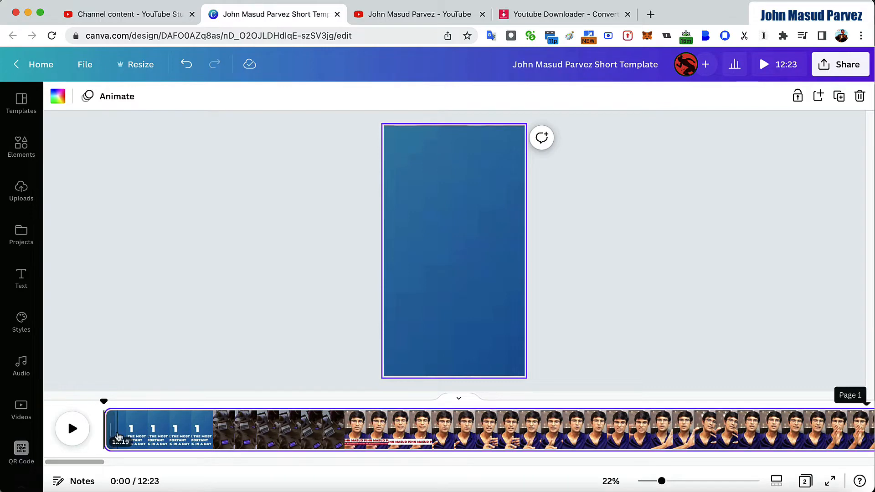
{"action": "left_click_drag", "start_coordinate": [107, 431], "coordinate": [651, 436]}
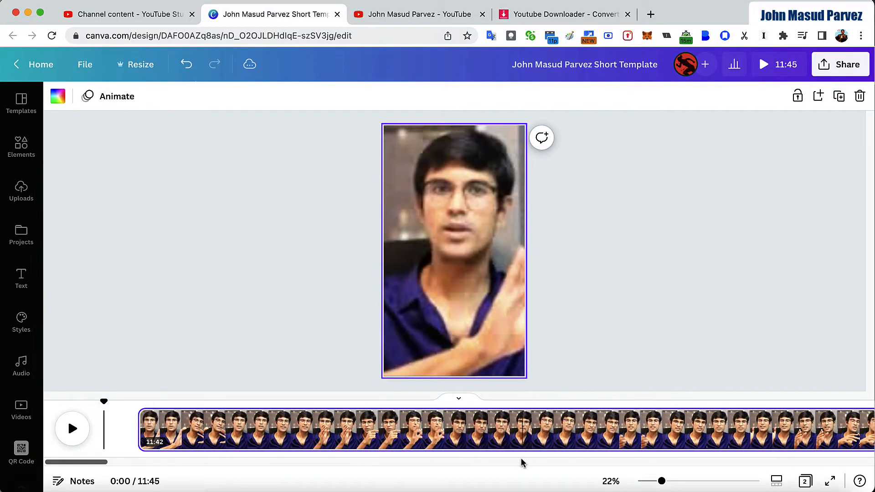
{"action": "left_click_drag", "start_coordinate": [103, 433], "coordinate": [731, 431]}
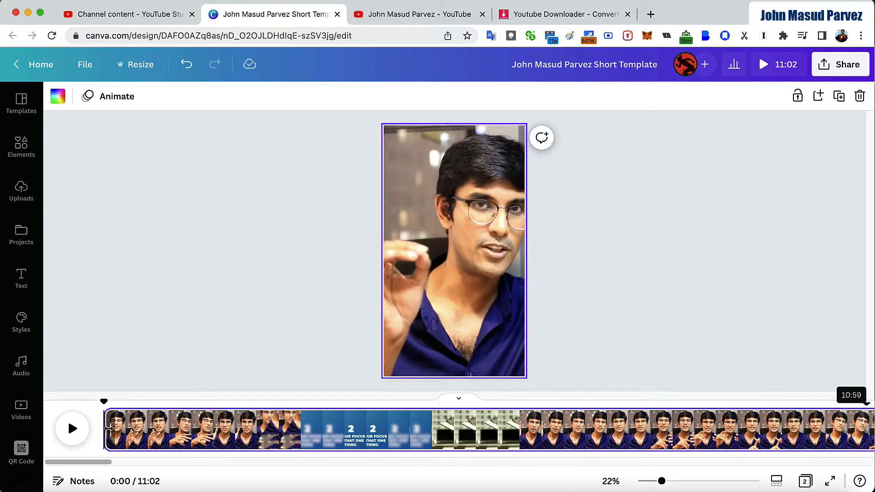
{"action": "left_click_drag", "start_coordinate": [109, 428], "coordinate": [301, 444]}
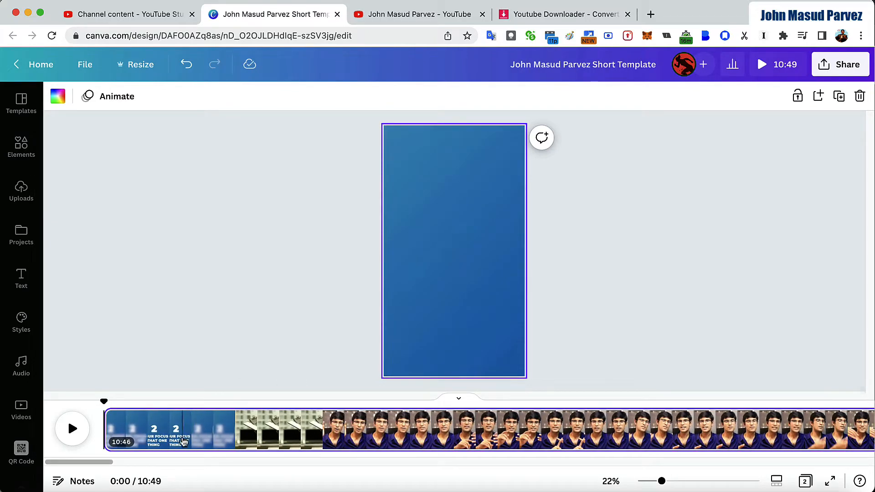
- Preview the trimmed clip and cut most of the blue "2" title section from its start, shortening it to 10:37
{"action": "left_click", "coordinate": [72, 430]}
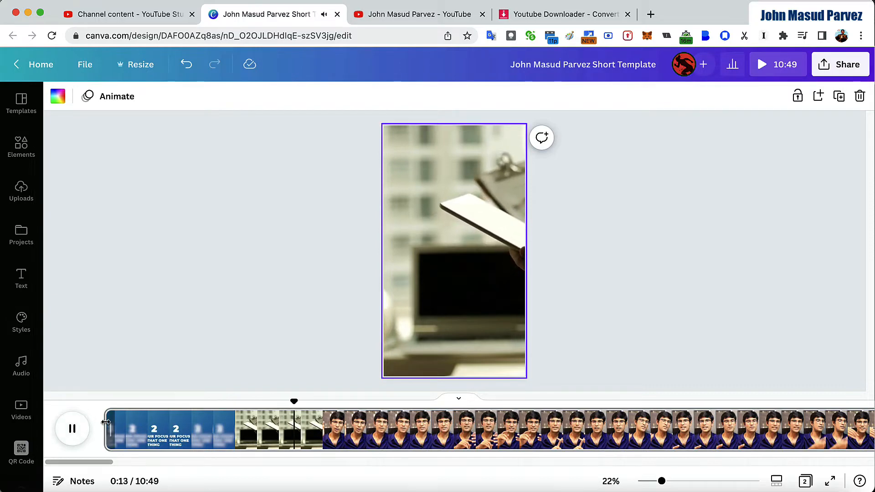
{"action": "left_click", "coordinate": [82, 430]}
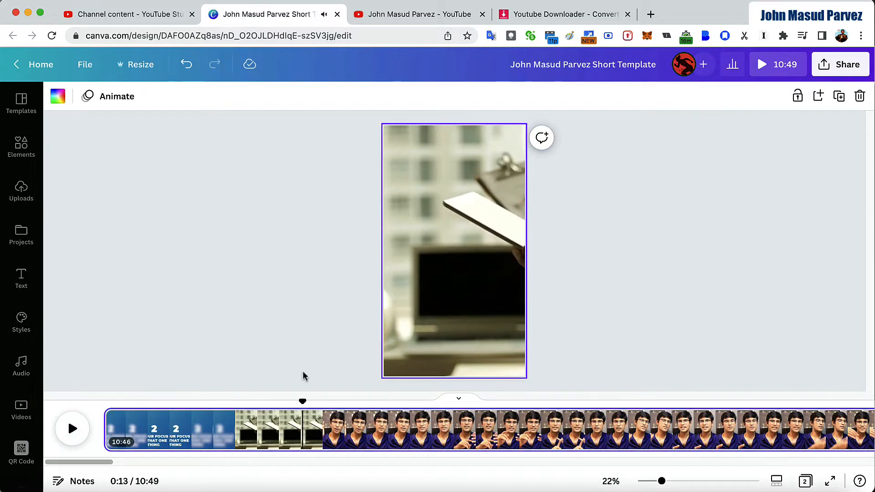
{"action": "left_click", "coordinate": [107, 427]}
{"action": "left_click_drag", "start_coordinate": [110, 428], "coordinate": [229, 428]}
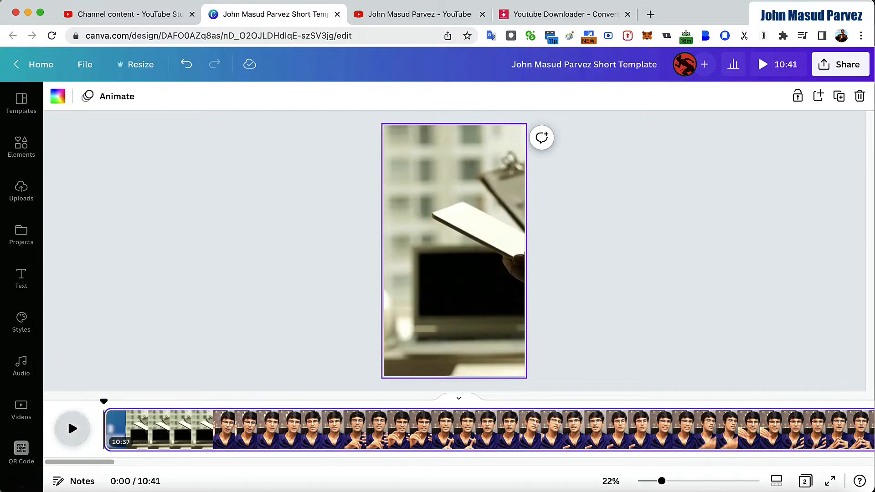
- Play back the clip from its new start and look along the timeline at the following footage
{"action": "left_click", "coordinate": [73, 429]}
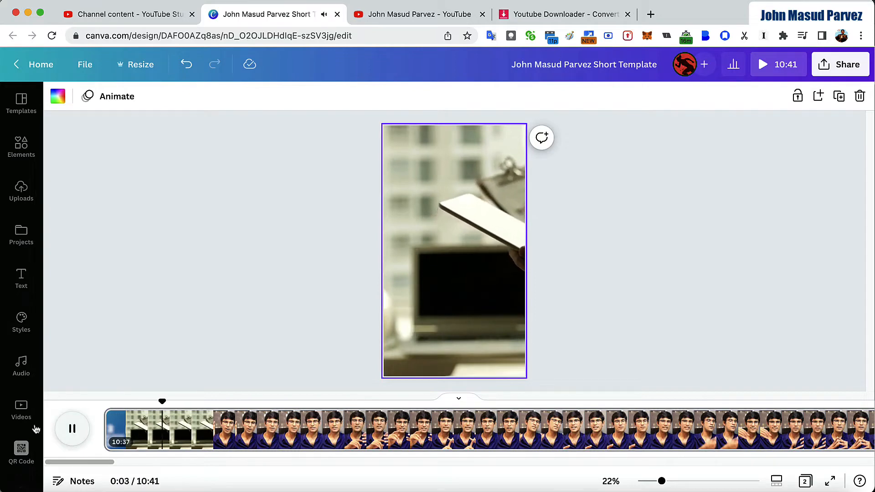
{"action": "left_click", "coordinate": [77, 431]}
{"action": "scroll", "coordinate": [232, 420], "scroll_direction": "right", "scroll_amount": 2}
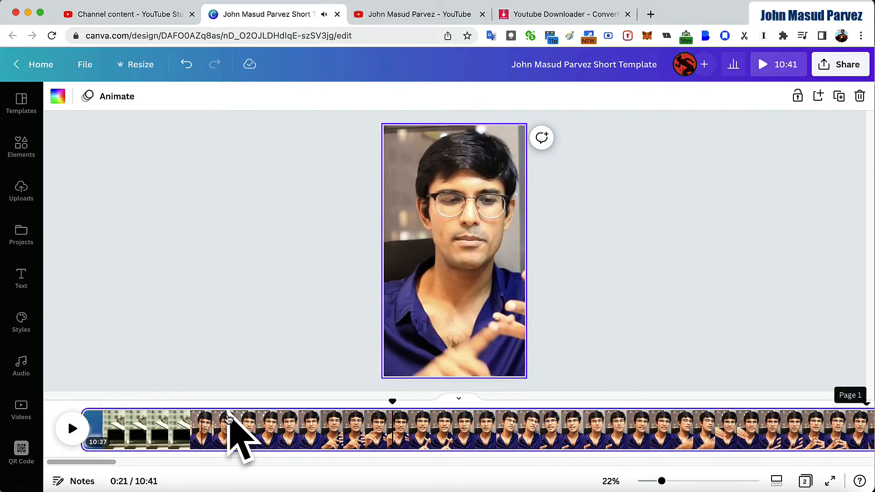
- Split the video page at the start of the blue "3" title section and delete the part that follows
{"action": "scroll", "coordinate": [230, 422], "scroll_direction": "right", "scroll_amount": 4}
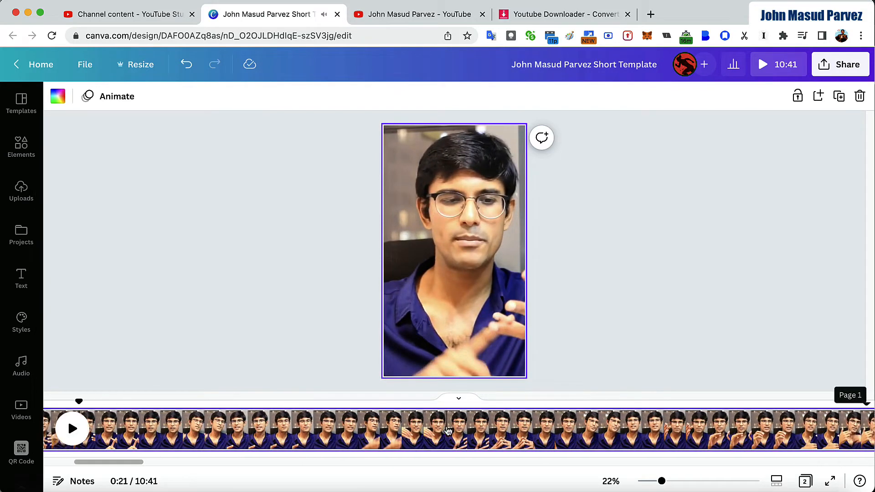
{"action": "scroll", "coordinate": [448, 431], "scroll_direction": "right", "scroll_amount": 6}
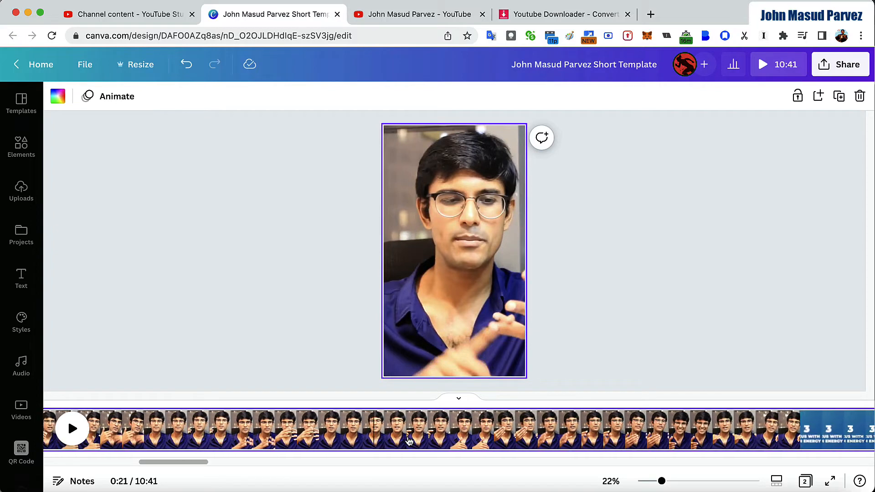
{"action": "scroll", "coordinate": [409, 441], "scroll_direction": "right", "scroll_amount": 5}
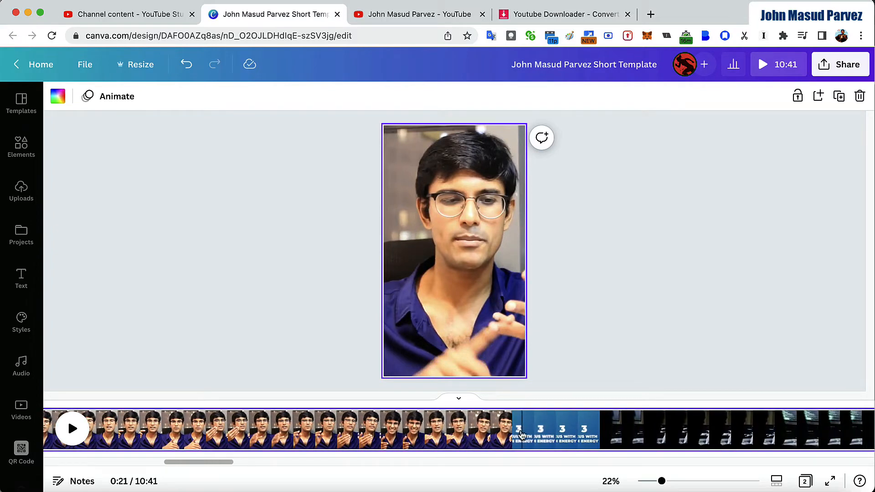
{"action": "scroll", "coordinate": [522, 435], "scroll_direction": "right", "scroll_amount": 2}
{"action": "left_click", "coordinate": [485, 432]}
{"action": "right_click", "coordinate": [486, 432]}
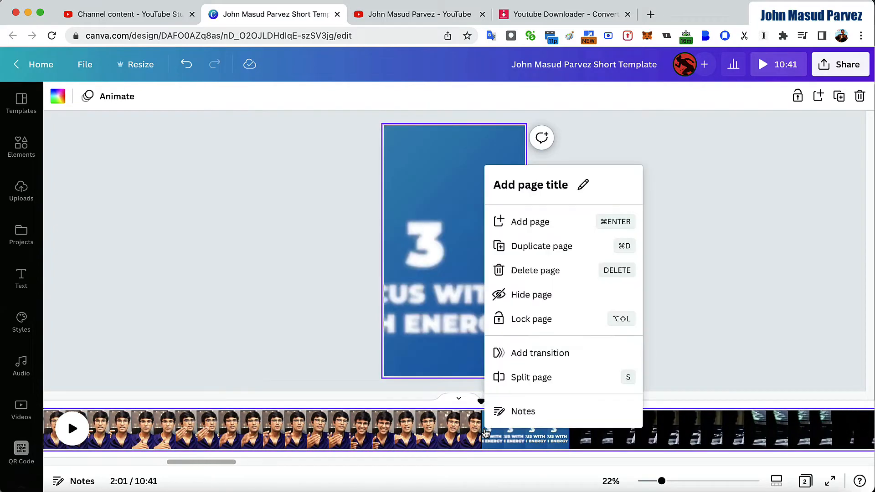
{"action": "left_click", "coordinate": [522, 379]}
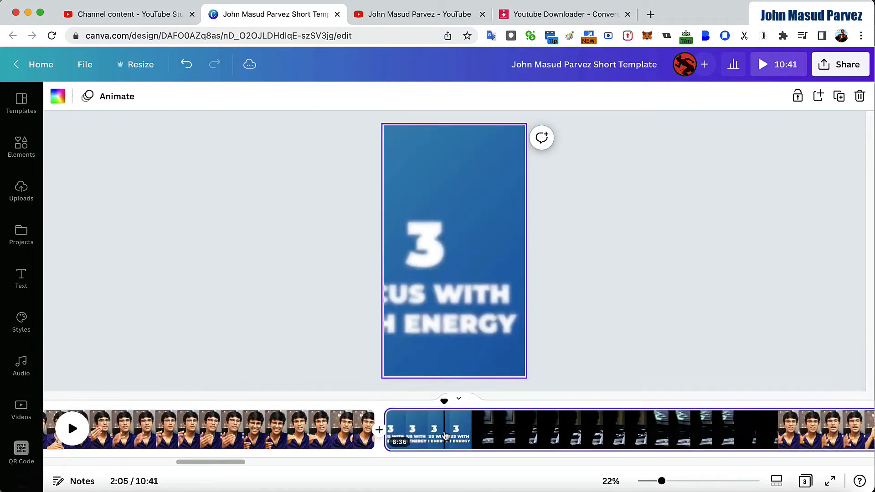
{"action": "left_click", "coordinate": [446, 436]}
{"action": "key", "text": "Delete"}
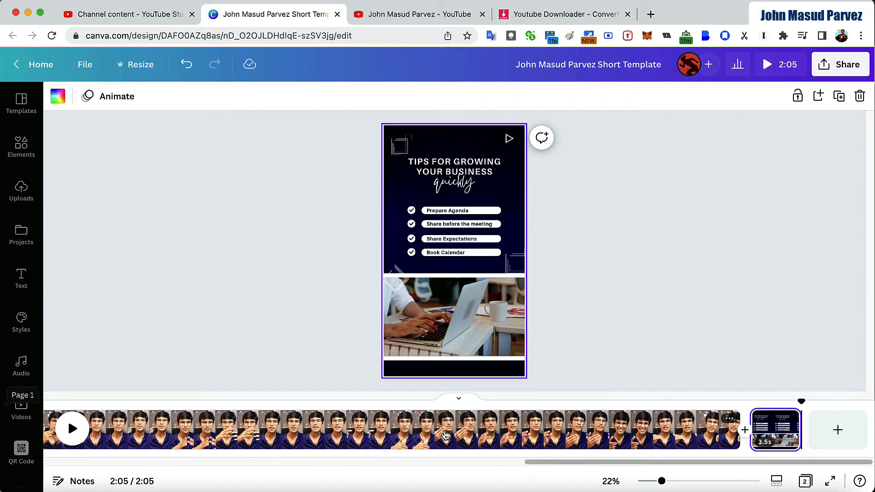
- Look back and forth along the remaining speaker footage for a place to cut it shorter
{"action": "scroll", "coordinate": [377, 453], "scroll_direction": "left", "scroll_amount": 10}
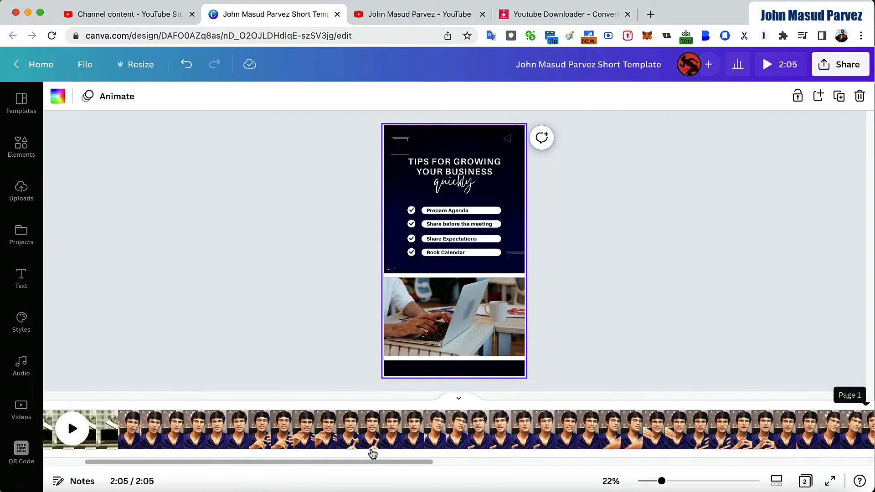
{"action": "scroll", "coordinate": [375, 456], "scroll_direction": "right", "scroll_amount": 15}
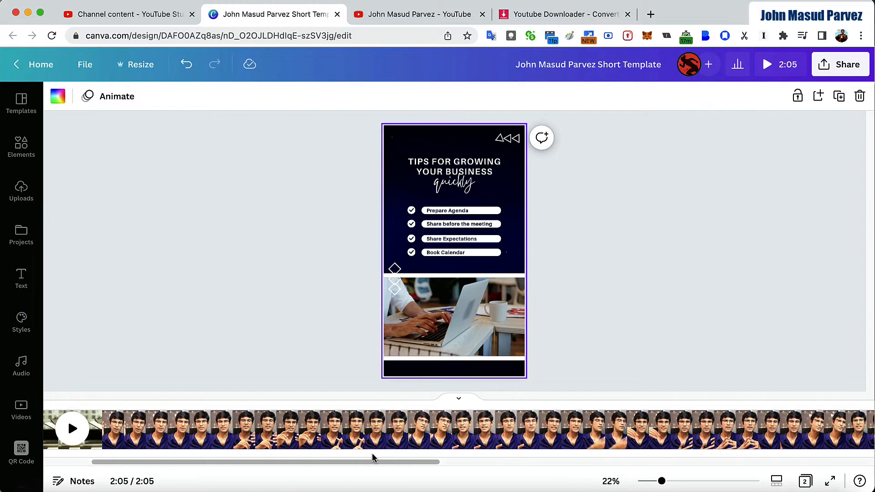
{"action": "scroll", "coordinate": [372, 456], "scroll_direction": "right", "scroll_amount": 5}
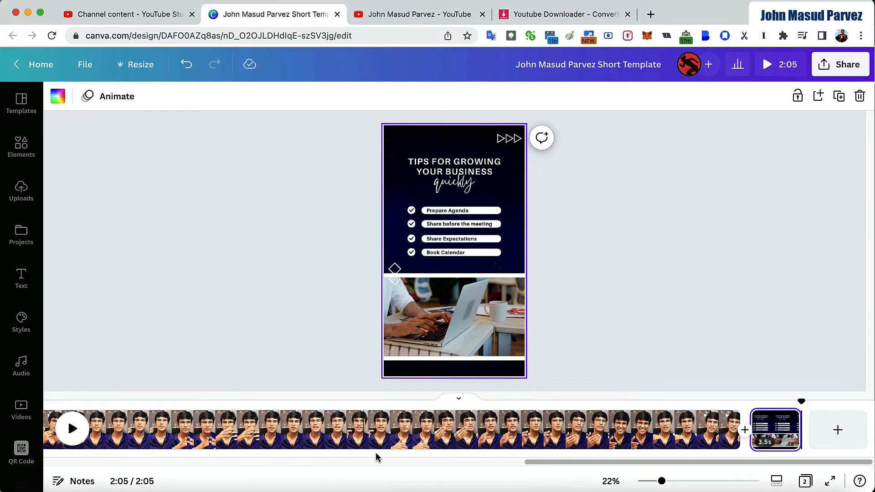
{"action": "scroll", "coordinate": [377, 452], "scroll_direction": "left", "scroll_amount": 8}
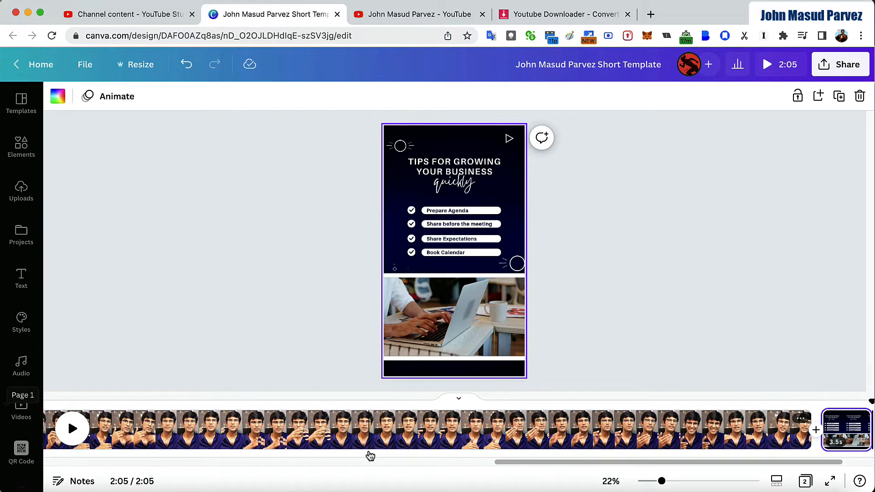
{"action": "scroll", "coordinate": [370, 456], "scroll_direction": "left", "scroll_amount": 10}
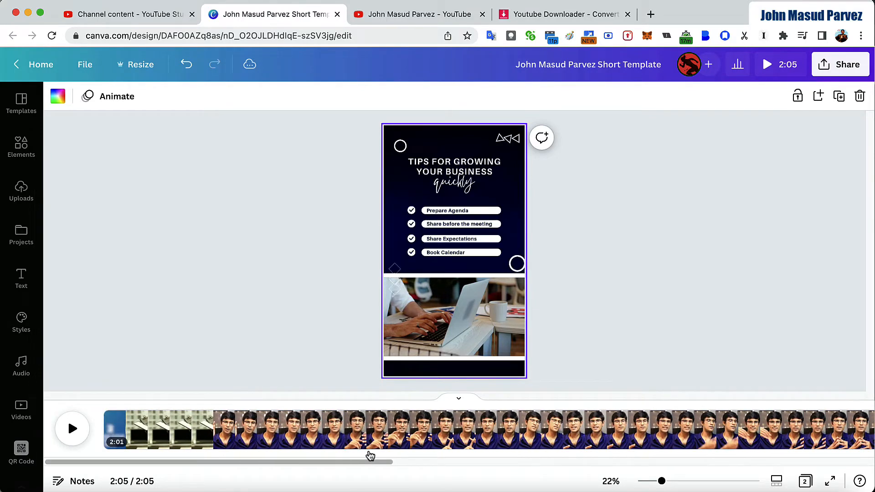
{"action": "scroll", "coordinate": [368, 453], "scroll_direction": "right", "scroll_amount": 2}
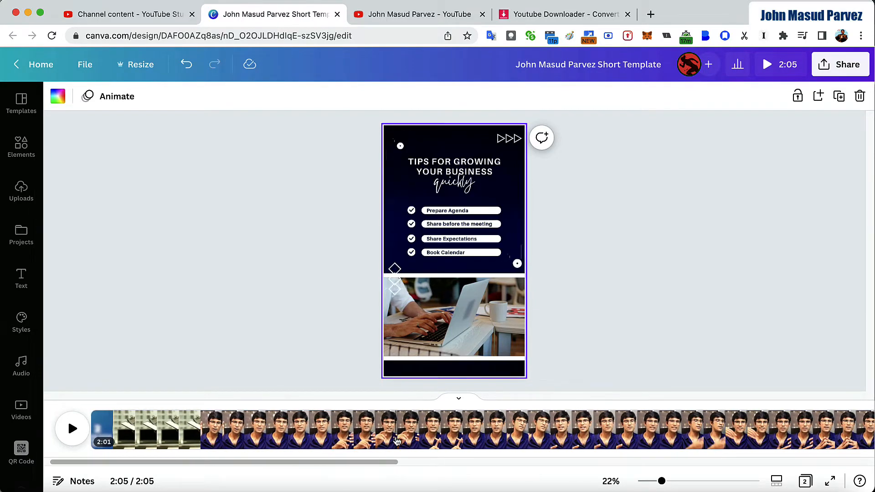
{"action": "right_click", "coordinate": [357, 432]}
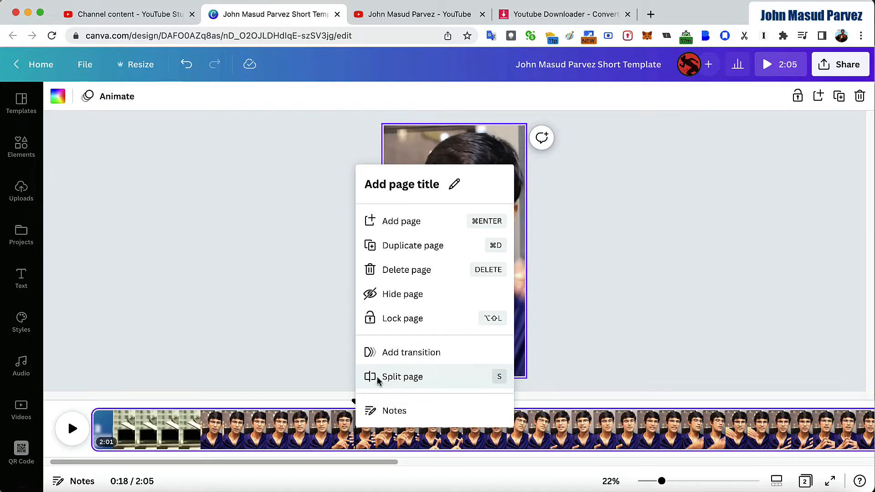
{"action": "left_click", "coordinate": [302, 362]}
- Cut off the later part of the speaker clip so that it lasts 57.7 seconds
{"action": "scroll", "coordinate": [502, 457], "scroll_direction": "right", "scroll_amount": 10}
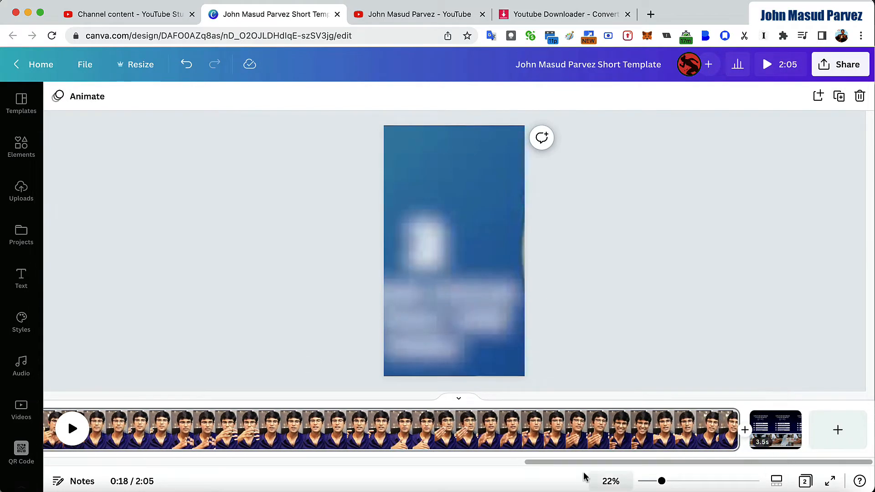
{"action": "scroll", "coordinate": [368, 436], "scroll_direction": "left", "scroll_amount": 3}
{"action": "scroll", "coordinate": [368, 436], "scroll_direction": "left", "scroll_amount": 10}
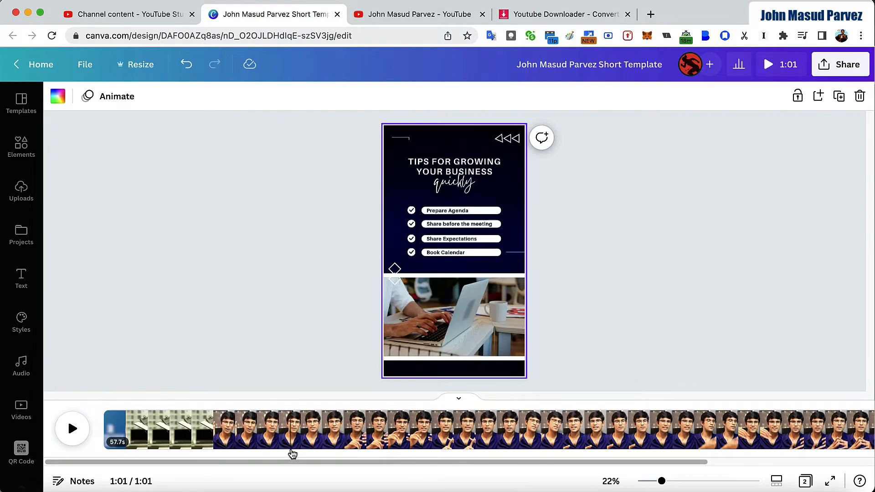
- Trim the clip's start past the blue title and office footage to 50.9 seconds, and play back the new beginning
{"action": "scroll", "coordinate": [293, 438], "scroll_direction": "right", "scroll_amount": 10}
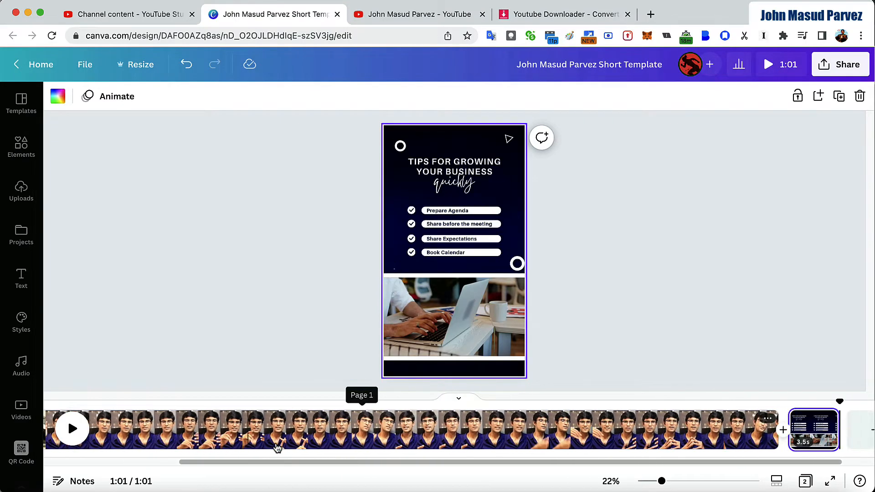
{"action": "scroll", "coordinate": [288, 433], "scroll_direction": "left", "scroll_amount": 10}
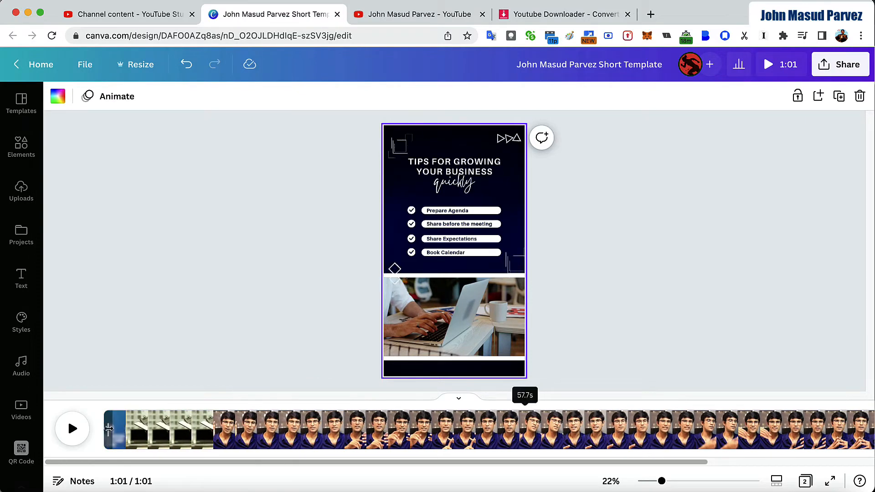
{"action": "left_click_drag", "start_coordinate": [109, 429], "coordinate": [206, 433]}
{"action": "left_click", "coordinate": [73, 429]}
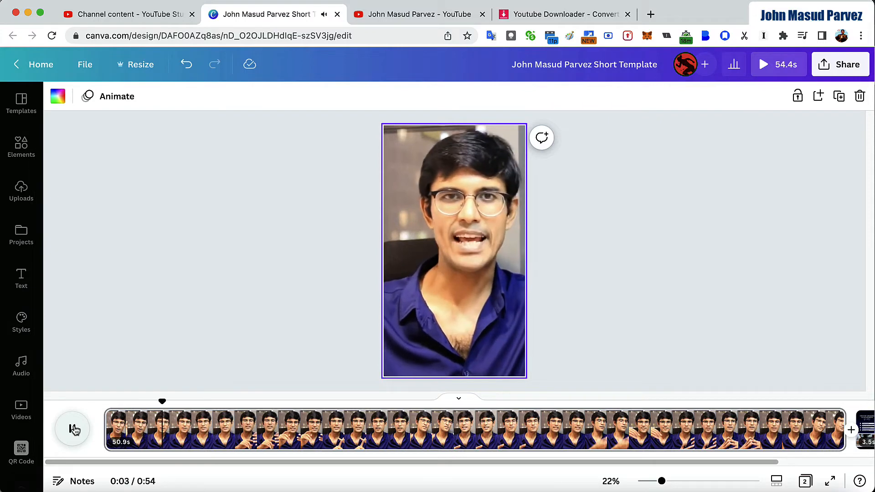
{"action": "left_click", "coordinate": [74, 430]}
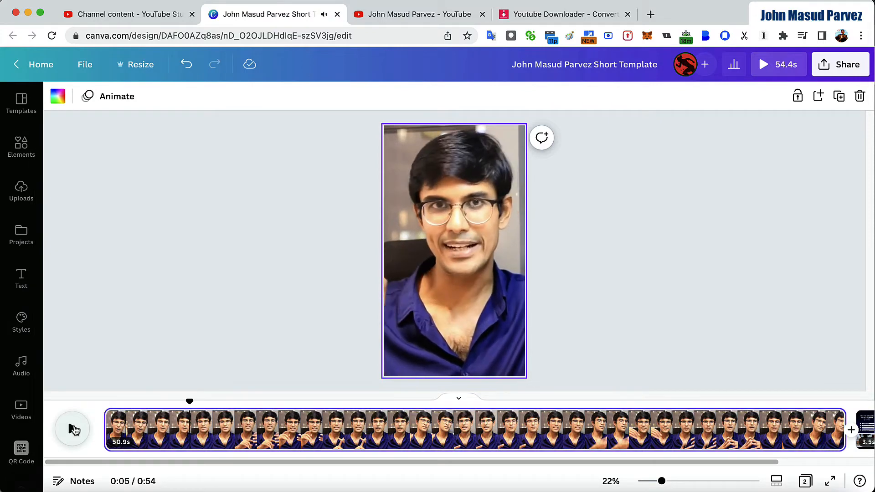
- Extend the clip's start back into the office footage until it lasts 54.8 seconds, previewing the opening
{"action": "left_click_drag", "start_coordinate": [103, 431], "coordinate": [86, 432]}
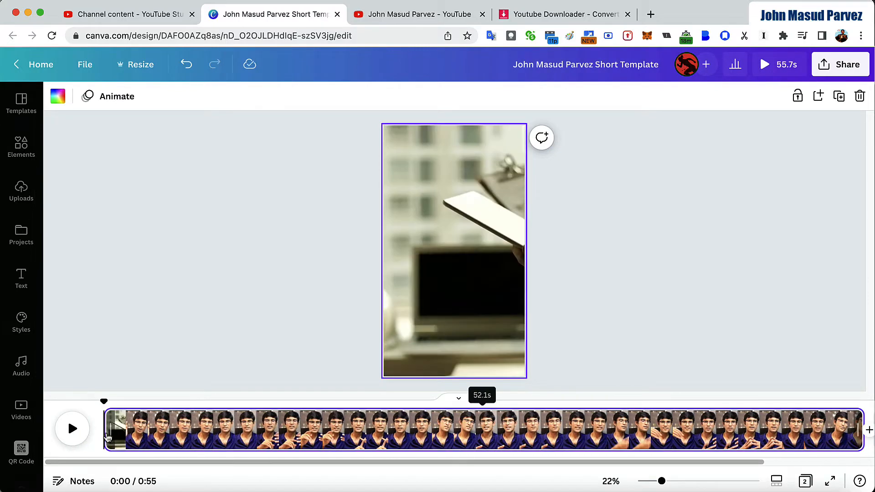
{"action": "left_click", "coordinate": [75, 436]}
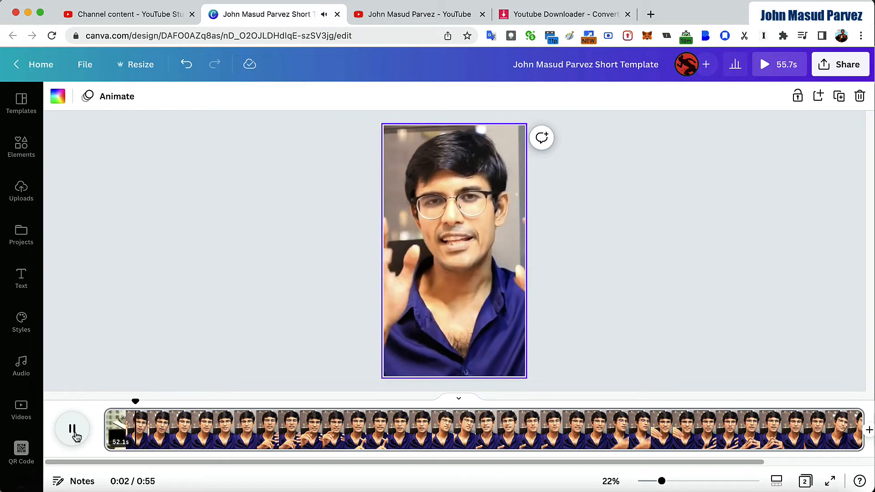
{"action": "left_click", "coordinate": [74, 433]}
{"action": "left_click_drag", "start_coordinate": [105, 431], "coordinate": [64, 434]}
{"action": "left_click", "coordinate": [75, 433]}
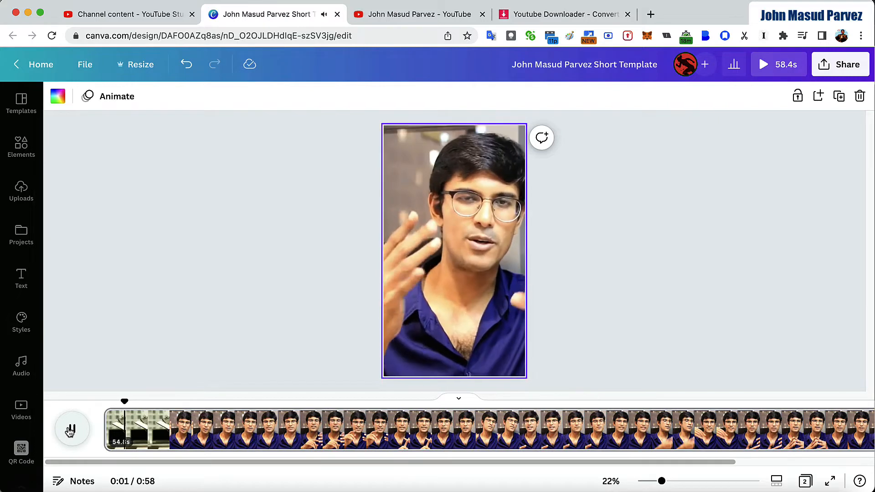
{"action": "left_click", "coordinate": [72, 429]}
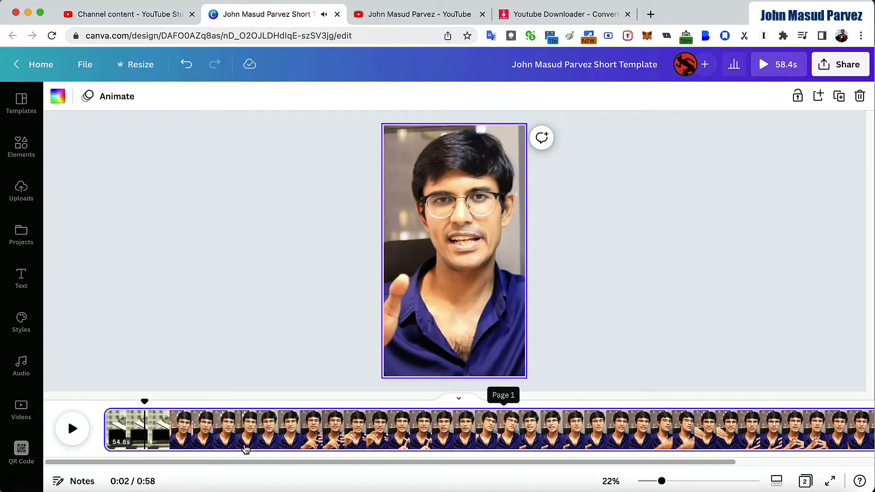
- Replace the first checklist item on the closing tips page with "Book the focus hours"
{"action": "scroll", "coordinate": [168, 451], "scroll_direction": "right", "scroll_amount": 3}
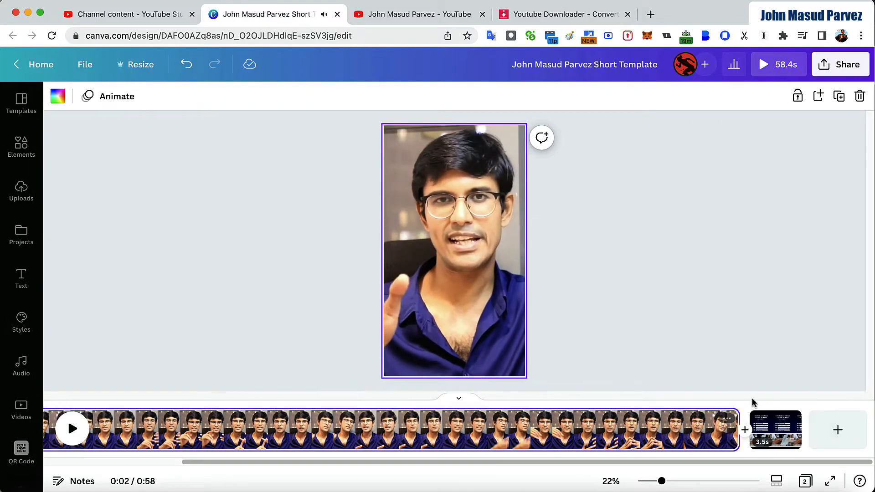
{"action": "left_click", "coordinate": [769, 427]}
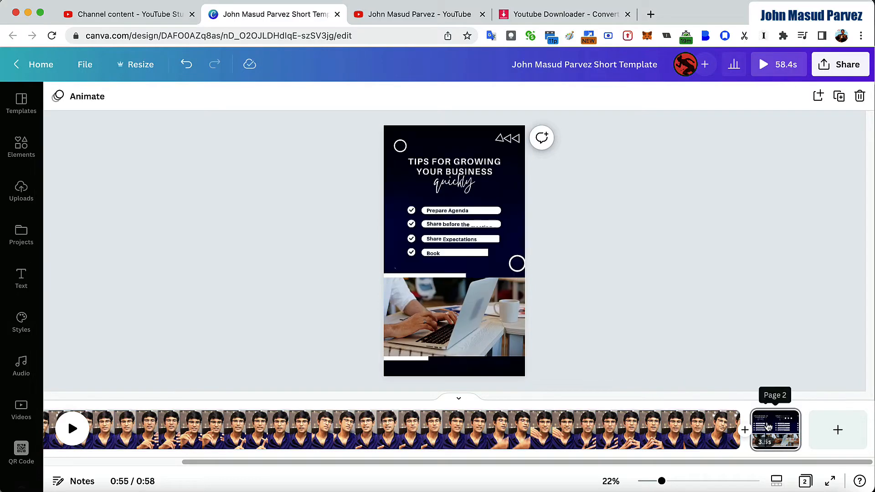
{"action": "left_click", "coordinate": [462, 212]}
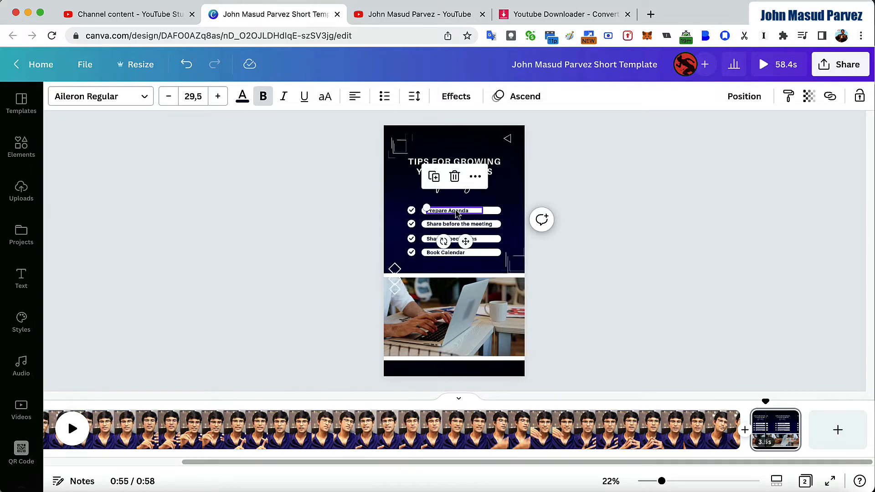
{"action": "left_click", "coordinate": [457, 211]}
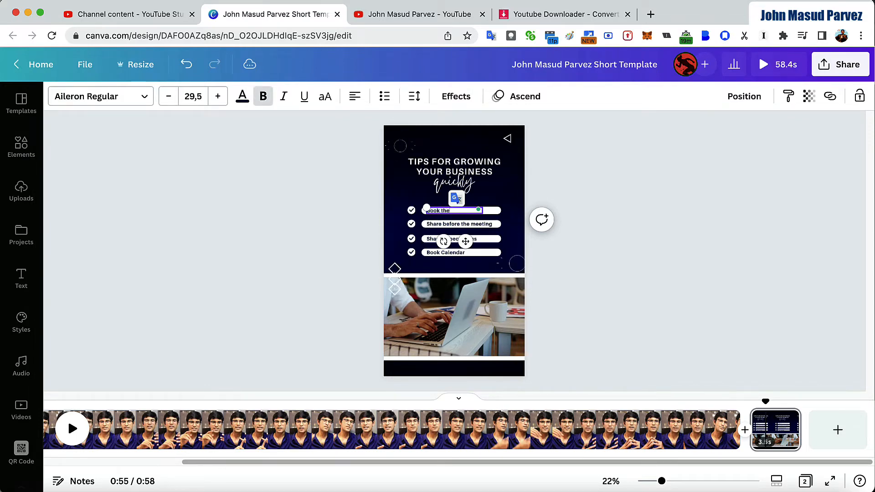
- Replace the second checklist item with "Book in the calendar"
{"action": "triple_click", "coordinate": [448, 226]}
{"action": "type", "text": "Book in the calender"}
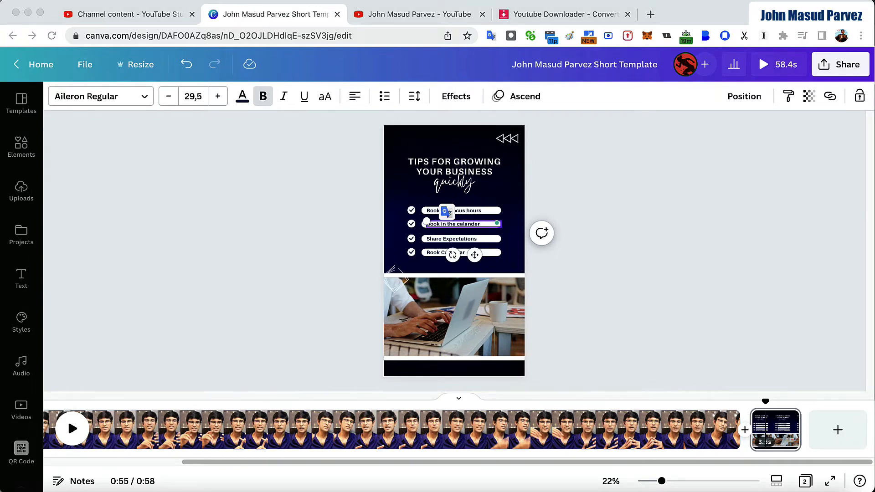
{"action": "left_click", "coordinate": [465, 223]}
{"action": "left_click", "coordinate": [477, 244]}
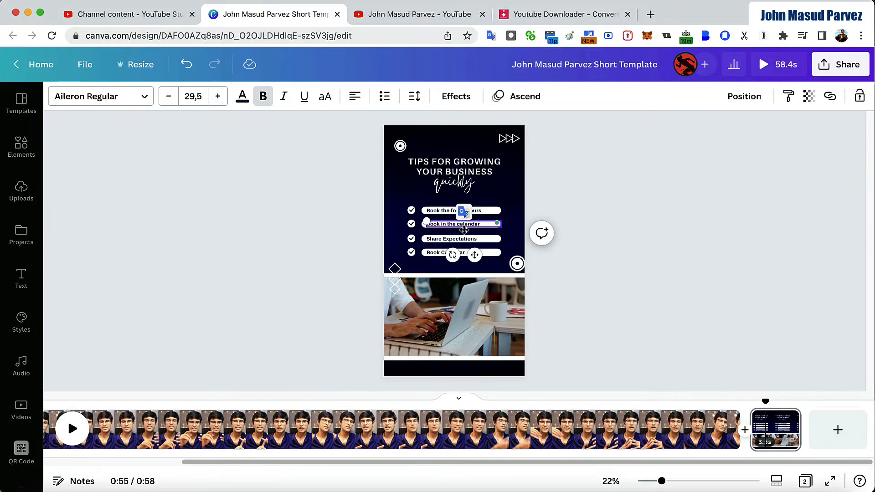
- Replace the third checklist item with "Keep water bottle with me" in bold, widening its text box to fit one line
{"action": "double_click", "coordinate": [460, 240]}
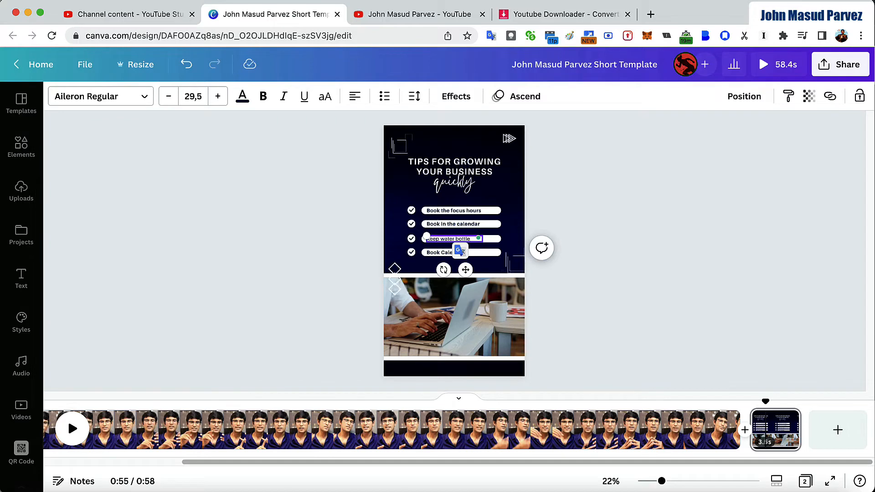
{"action": "left_click", "coordinate": [482, 242]}
{"action": "left_click", "coordinate": [579, 247]}
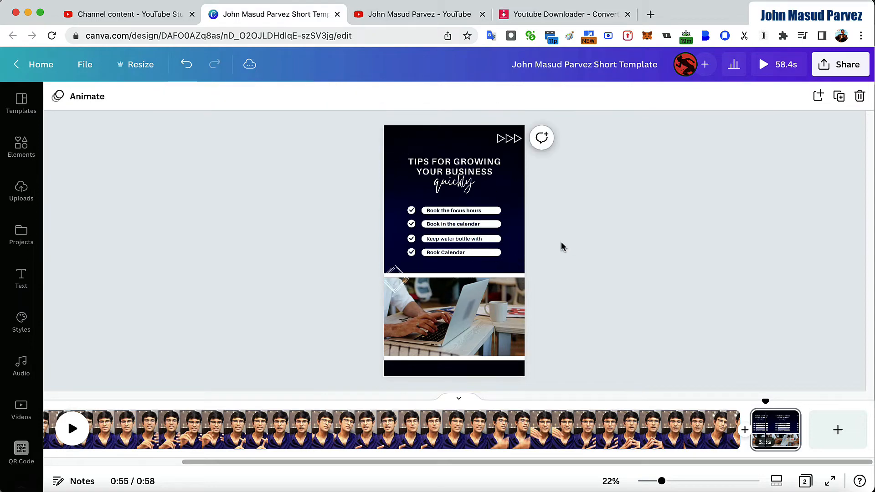
{"action": "left_click", "coordinate": [472, 242]}
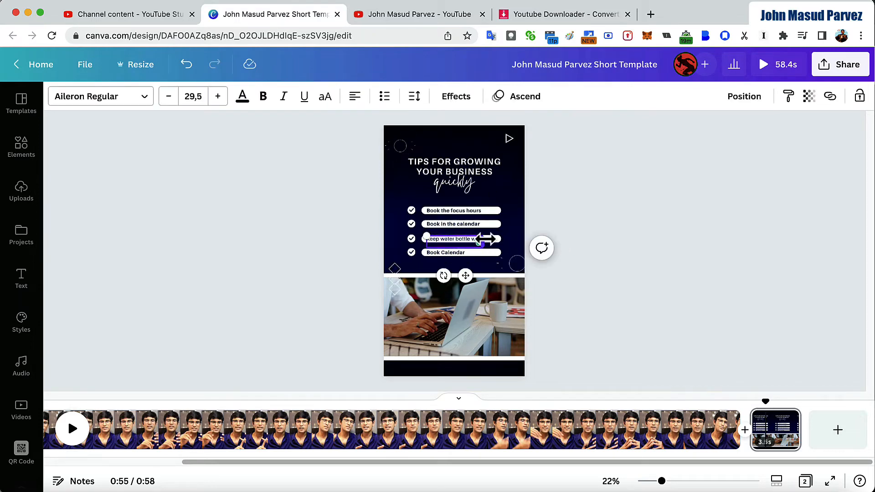
{"action": "left_click_drag", "start_coordinate": [486, 239], "coordinate": [500, 242]}
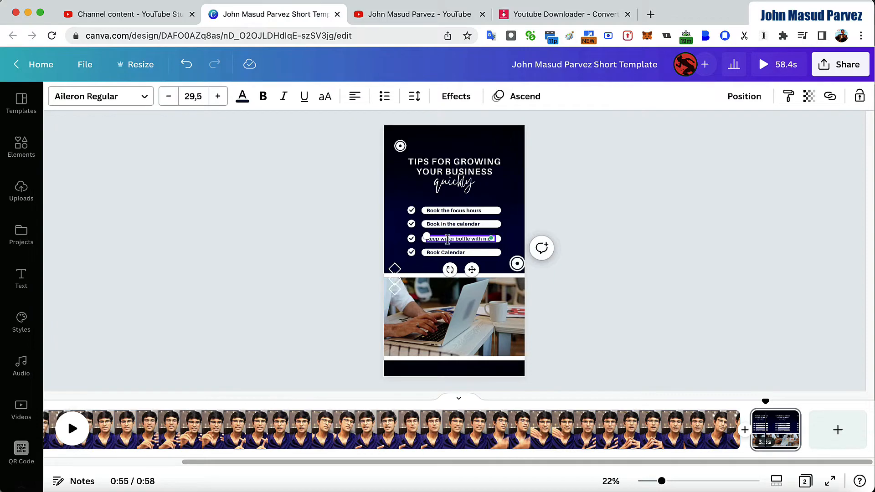
{"action": "key", "text": "super+b"}
{"action": "left_click", "coordinate": [626, 238]}
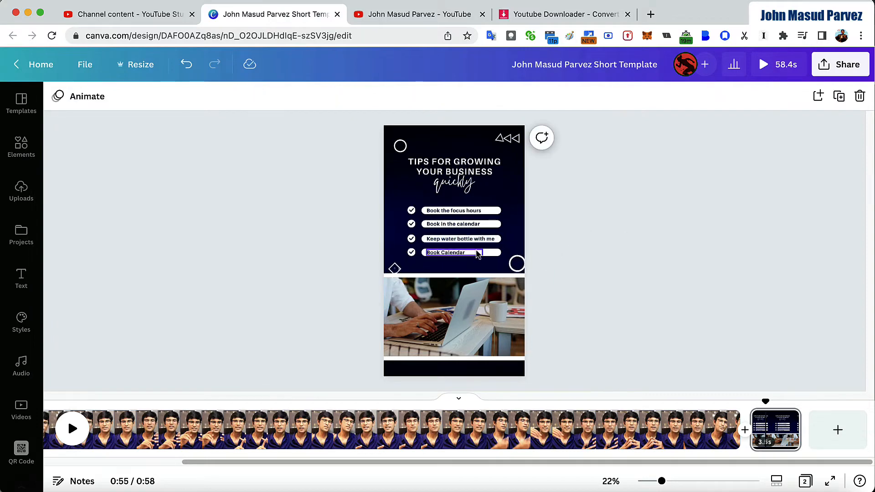
- Replace the fourth checklist item with "Keep Food at home"
{"action": "left_click", "coordinate": [462, 253]}
{"action": "left_click", "coordinate": [463, 253]}
{"action": "type", "text": "Keep Food at home"}
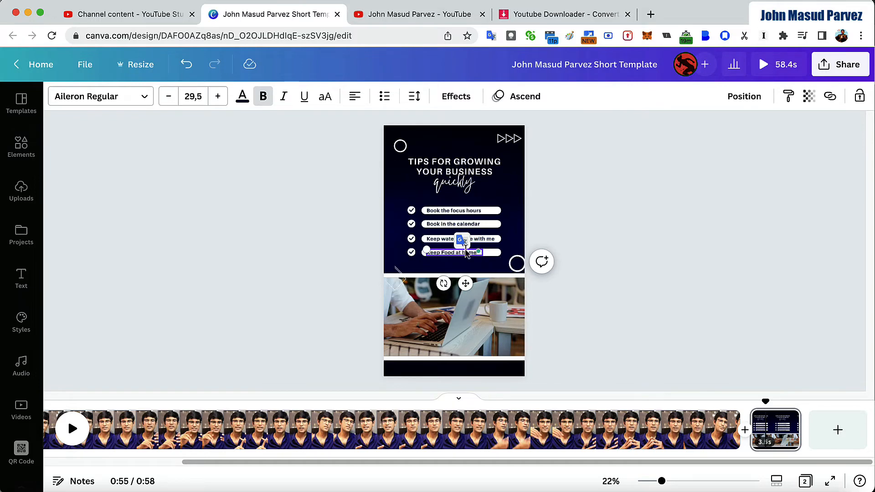
- Download all pages of the finished design as an MP4 video
{"action": "left_click", "coordinate": [631, 239]}
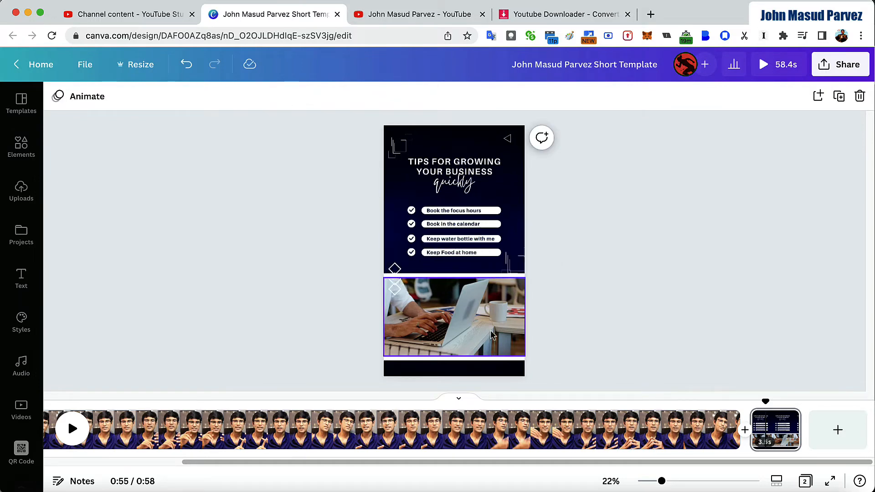
{"action": "scroll", "coordinate": [392, 437], "scroll_direction": "left", "scroll_amount": 10}
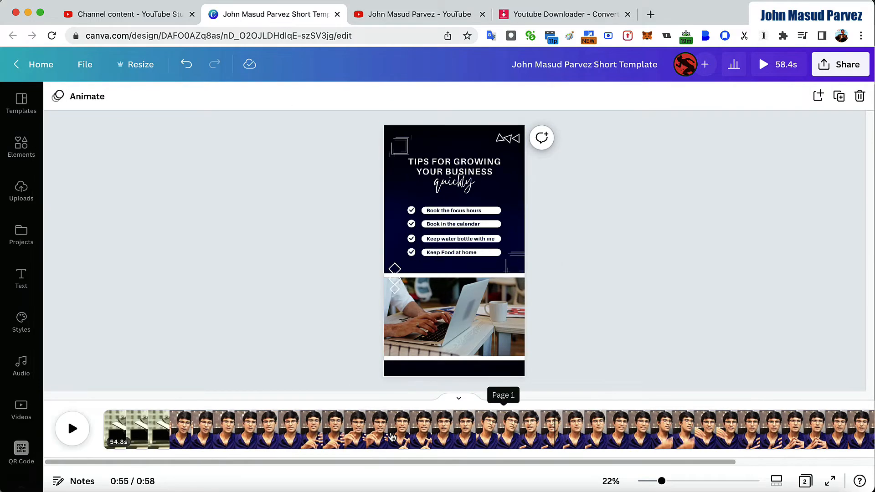
{"action": "scroll", "coordinate": [392, 437], "scroll_direction": "right", "scroll_amount": 10}
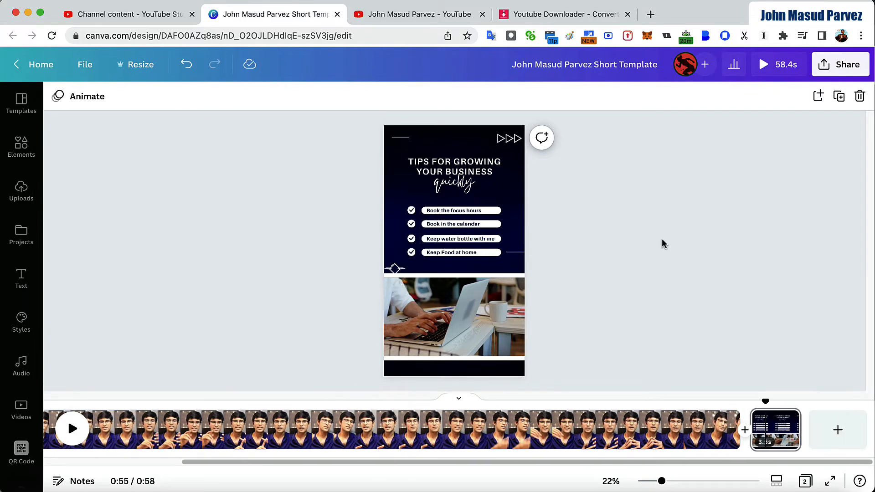
{"action": "left_click", "coordinate": [841, 64]}
{"action": "left_click", "coordinate": [725, 365]}
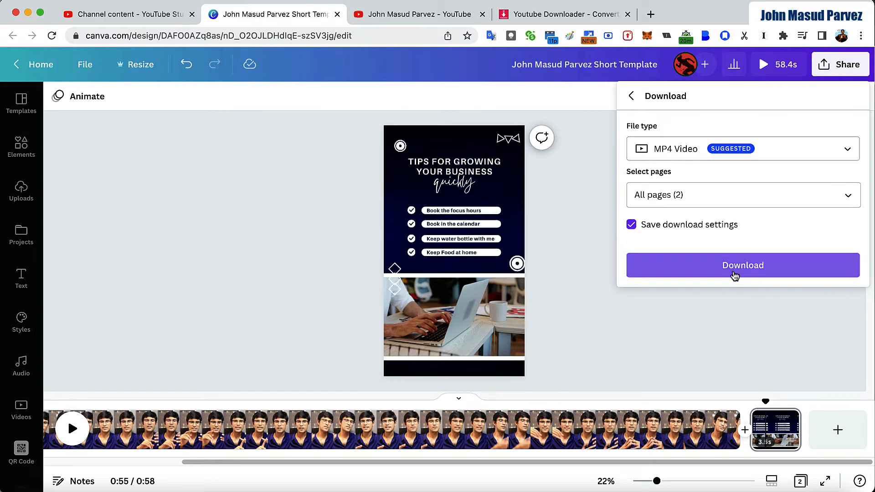
{"action": "left_click", "coordinate": [735, 269]}
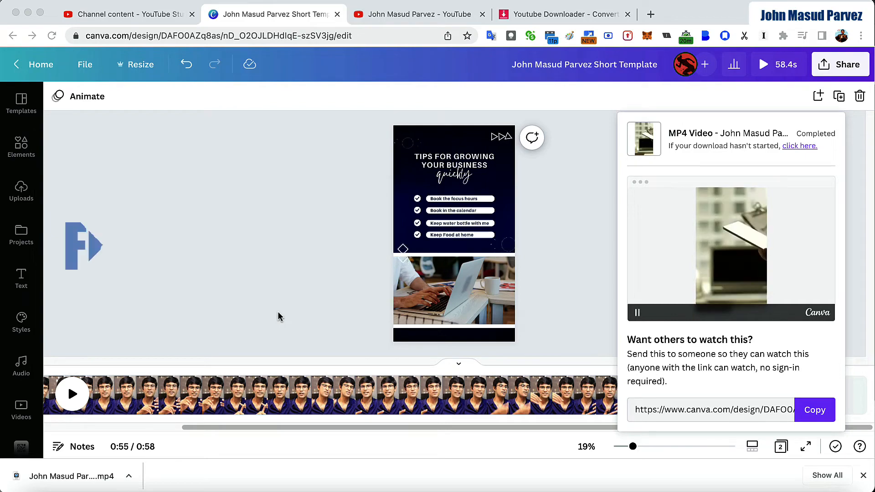
- Look through the channel's video list on YouTube and the video downloader page as a recap of the sources
{"action": "left_click", "coordinate": [415, 18]}
{"action": "scroll", "coordinate": [325, 272], "scroll_direction": "down", "scroll_amount": 10}
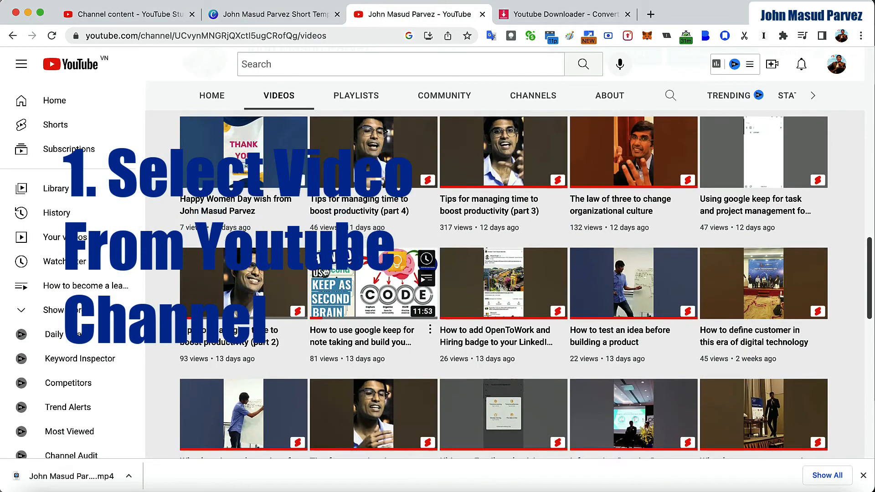
{"action": "scroll", "coordinate": [326, 273], "scroll_direction": "down", "scroll_amount": 3}
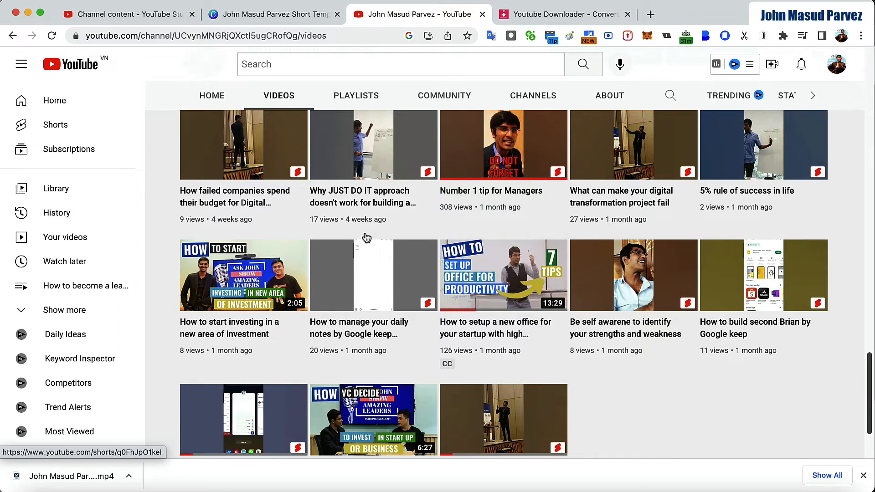
{"action": "left_click", "coordinate": [519, 15]}
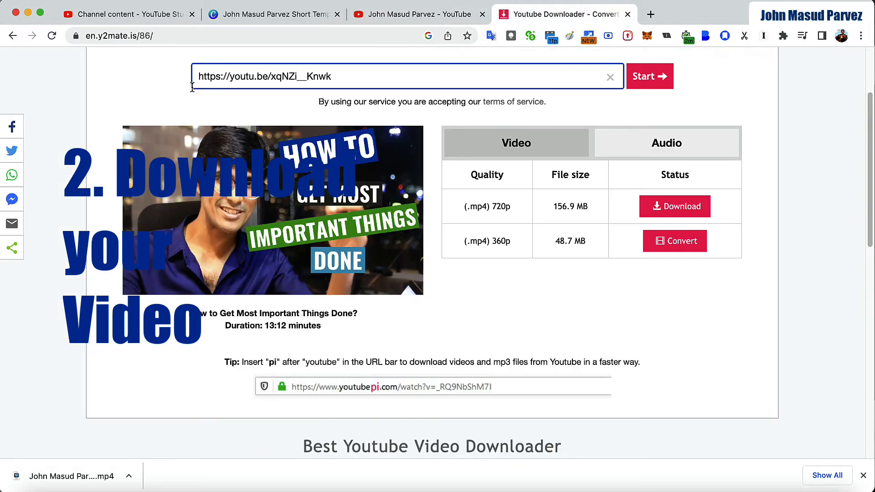
- Switch back to the Canva design and review its MP4 download settings
{"action": "left_click", "coordinate": [287, 18]}
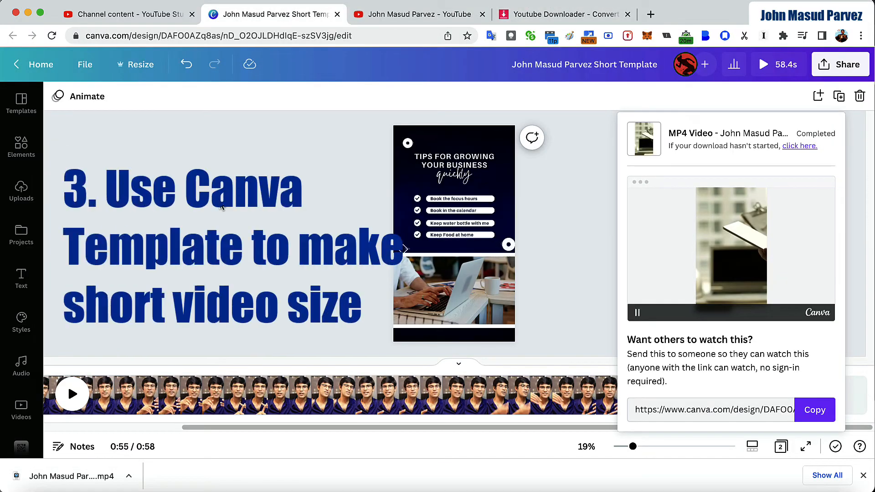
{"action": "left_click", "coordinate": [297, 285]}
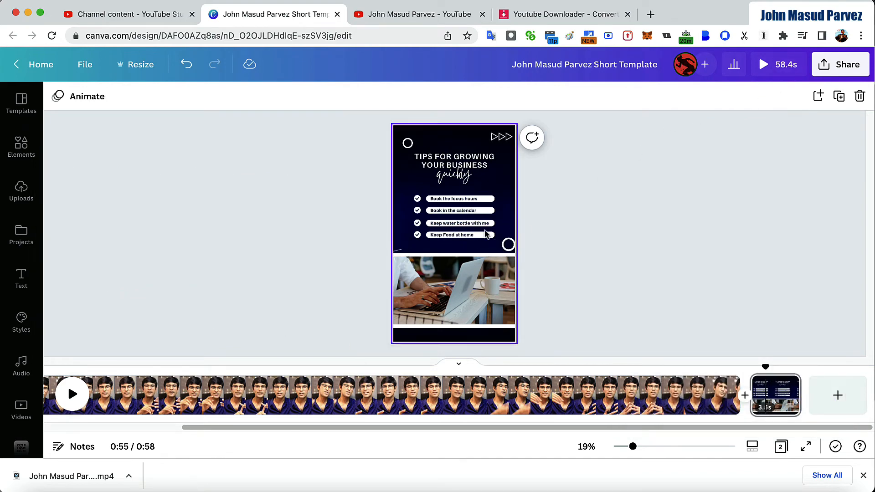
{"action": "left_click", "coordinate": [838, 64]}
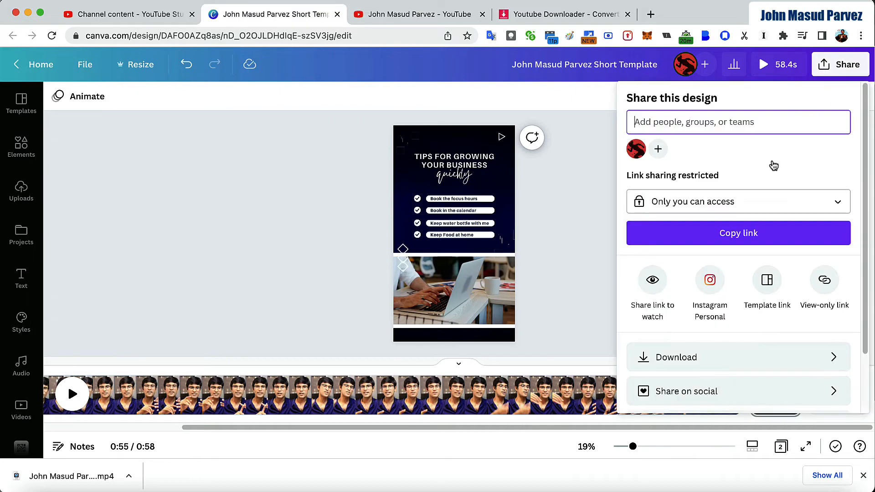
{"action": "left_click", "coordinate": [668, 358]}
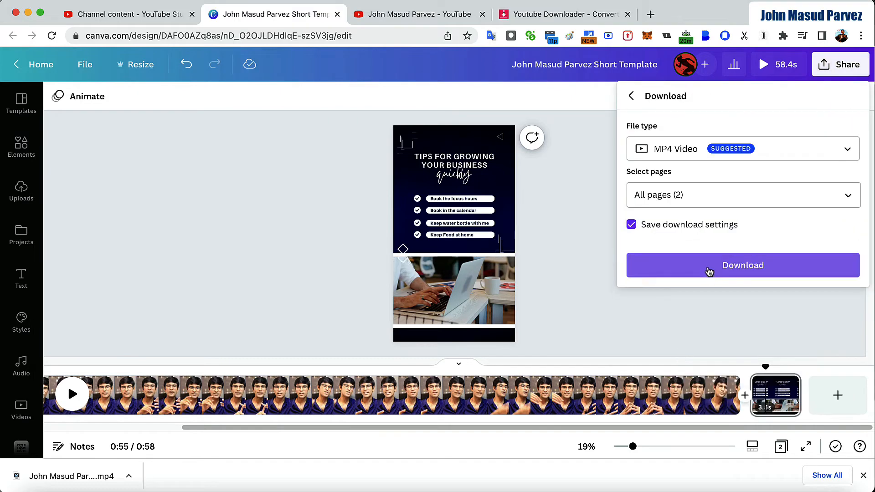
{"action": "left_click", "coordinate": [585, 308]}
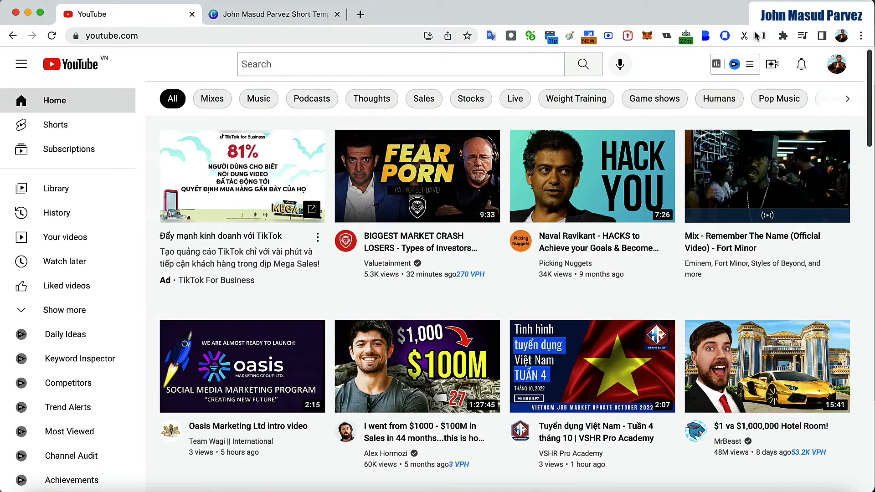
- Start a YouTube upload with the video file "Use meeting agenda to improve meeting productivity"
{"action": "left_click", "coordinate": [772, 65]}
{"action": "left_click", "coordinate": [819, 94]}
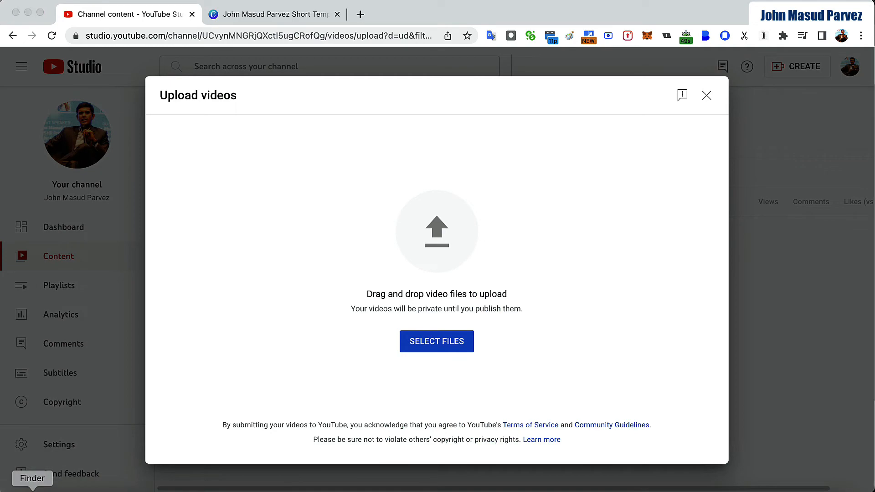
{"action": "left_click", "coordinate": [32, 489]}
{"action": "key", "text": "super+w"}
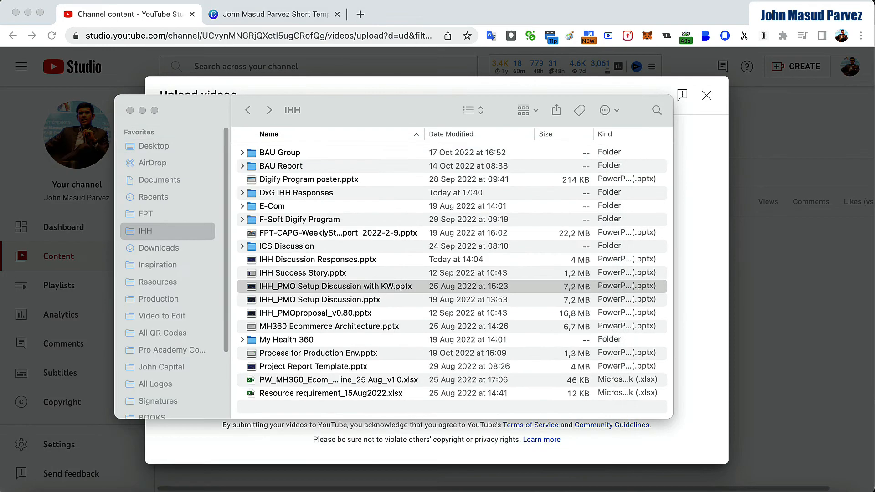
{"action": "left_click_drag", "start_coordinate": [68, 487], "coordinate": [219, 444]}
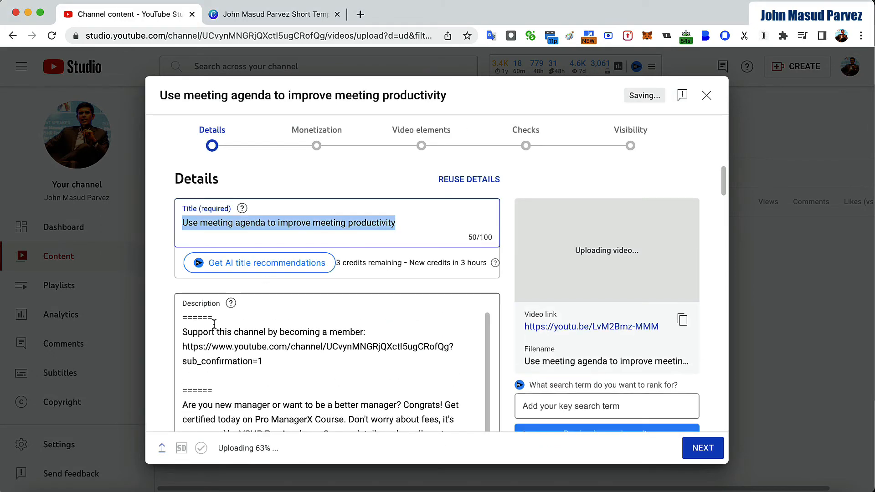
- Add the hashtag #shorts above the existing text of the video description, separated by blank lines
{"action": "left_click", "coordinate": [184, 355]}
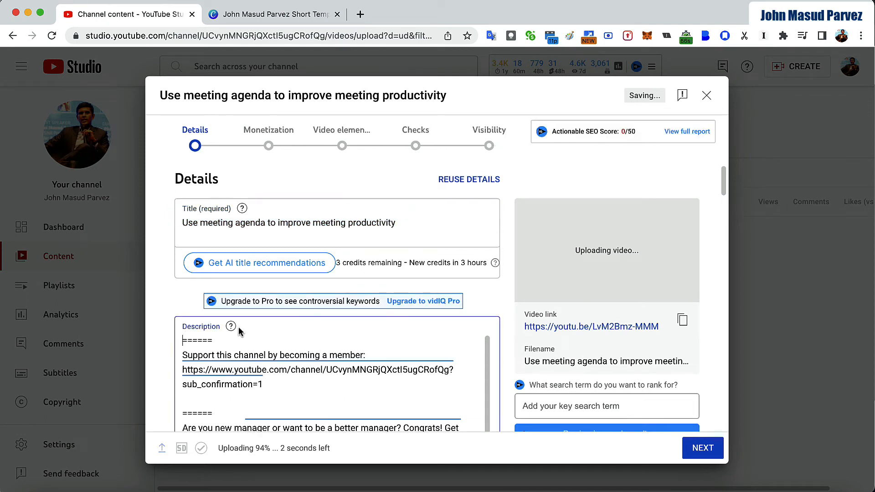
{"action": "key", "text": "Return"}
{"action": "key", "text": "Return"}
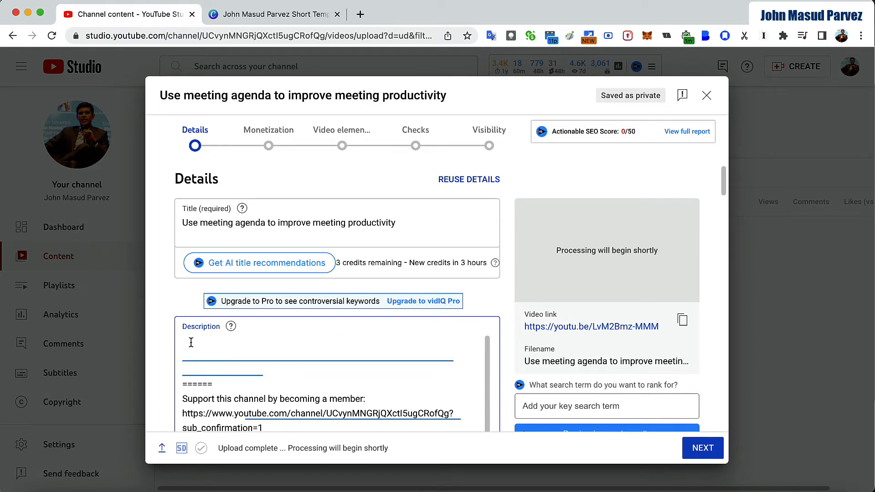
{"action": "type", "text": "#sho"}
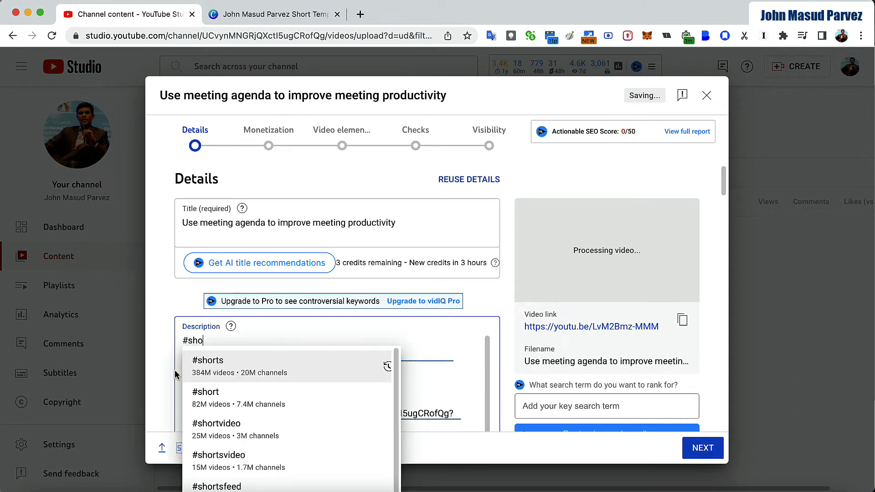
{"action": "left_click", "coordinate": [224, 365]}
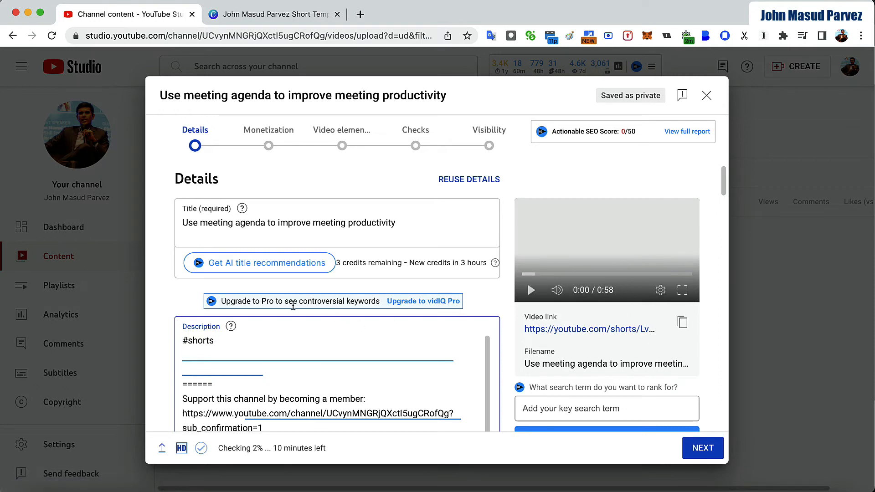
- Search the playlists for "Lead" and add the video to "How to become a leader?"
{"action": "scroll", "coordinate": [294, 355], "scroll_direction": "down", "scroll_amount": 10}
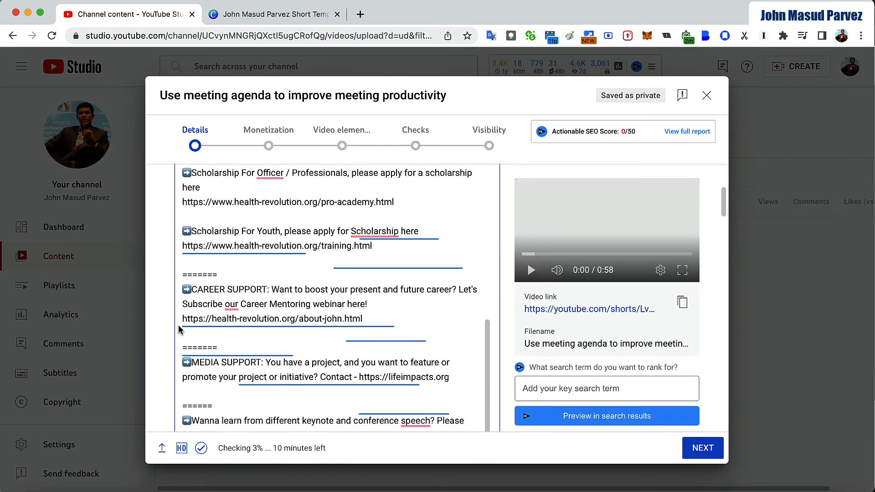
{"action": "scroll", "coordinate": [208, 326], "scroll_direction": "down", "scroll_amount": 15}
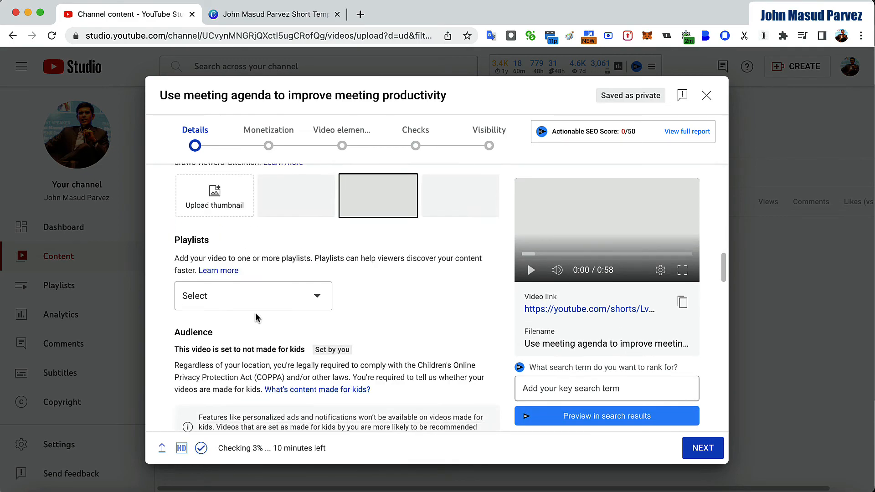
{"action": "scroll", "coordinate": [249, 322], "scroll_direction": "up", "scroll_amount": 5}
{"action": "left_click", "coordinate": [315, 294]}
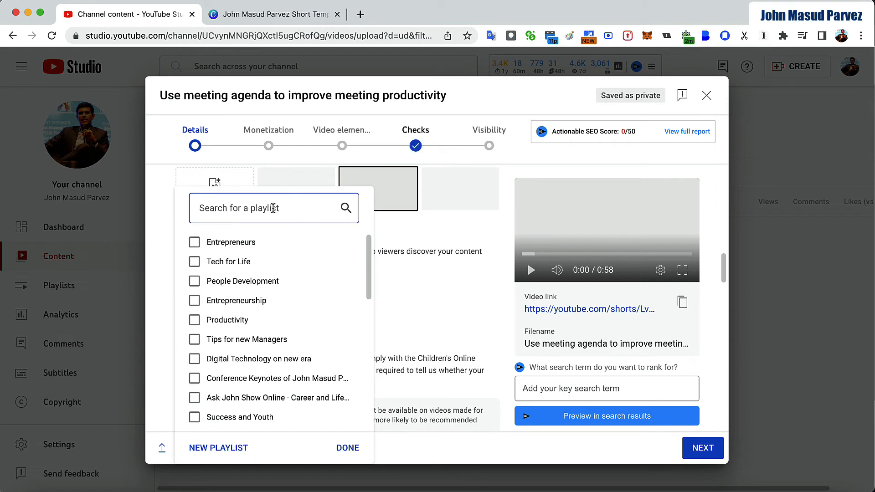
{"action": "type", "text": "p"}
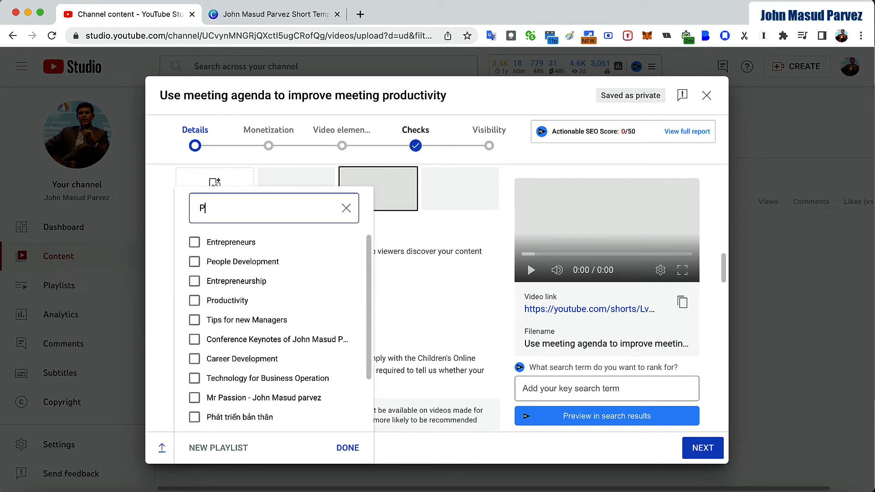
{"action": "key", "text": "BackSpace"}
{"action": "type", "text": "Lead"}
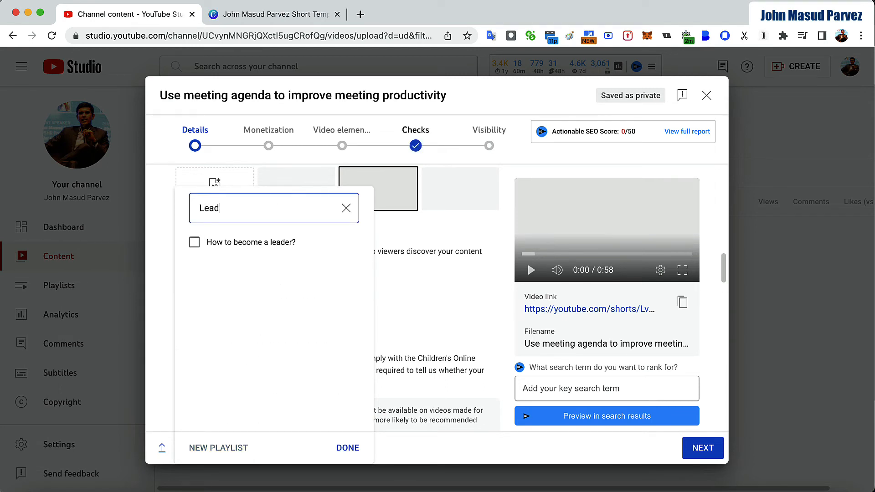
{"action": "left_click", "coordinate": [248, 249]}
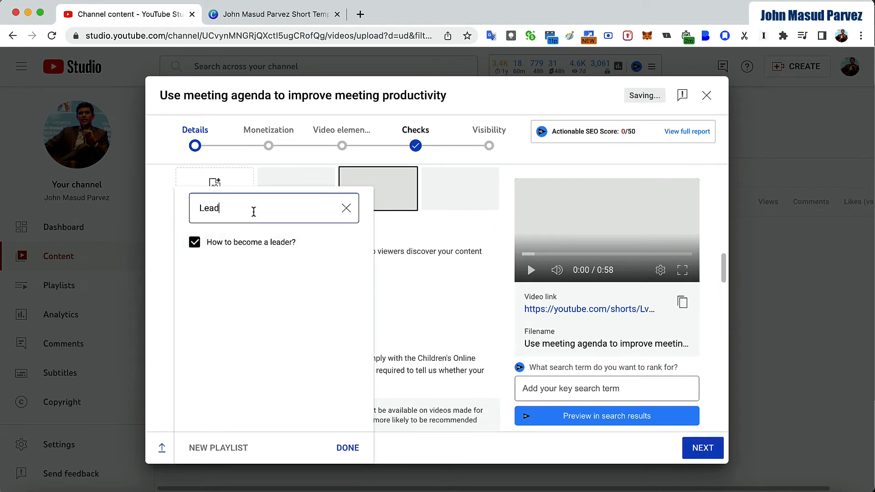
- Search the playlists for "Mana", add the video to "Tips for new Managers" and close the playlist selection
{"action": "key", "text": "BackSpace"}
{"action": "key", "text": "BackSpace"}
{"action": "key", "text": "BackSpace"}
{"action": "key", "text": "BackSpace"}
{"action": "type", "text": "Mana"}
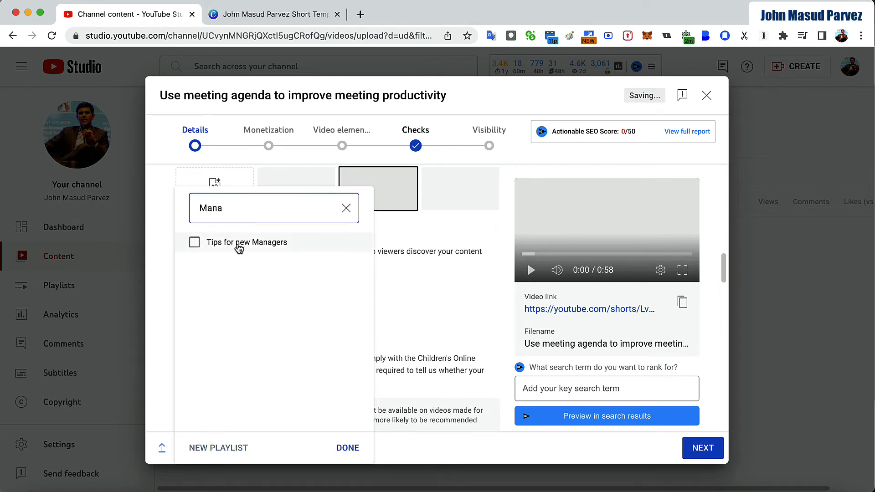
{"action": "left_click", "coordinate": [194, 242]}
{"action": "left_click", "coordinate": [346, 208]}
{"action": "scroll", "coordinate": [293, 314], "scroll_direction": "down", "scroll_amount": 1}
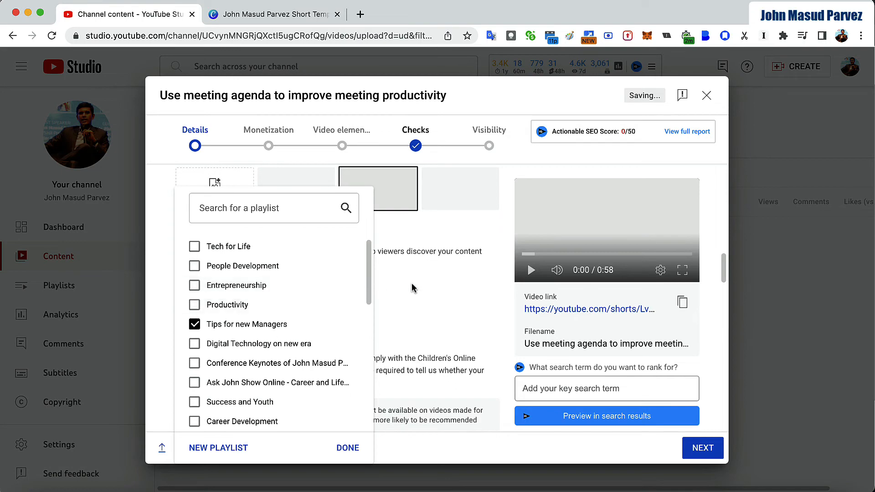
{"action": "left_click", "coordinate": [377, 307]}
- Paste the copied meeting agenda keywords, such as "meeting agenda format" and "efficient meetings tips", as the video's tags
{"action": "scroll", "coordinate": [332, 349], "scroll_direction": "down", "scroll_amount": 6}
{"action": "scroll", "coordinate": [331, 349], "scroll_direction": "down", "scroll_amount": 5}
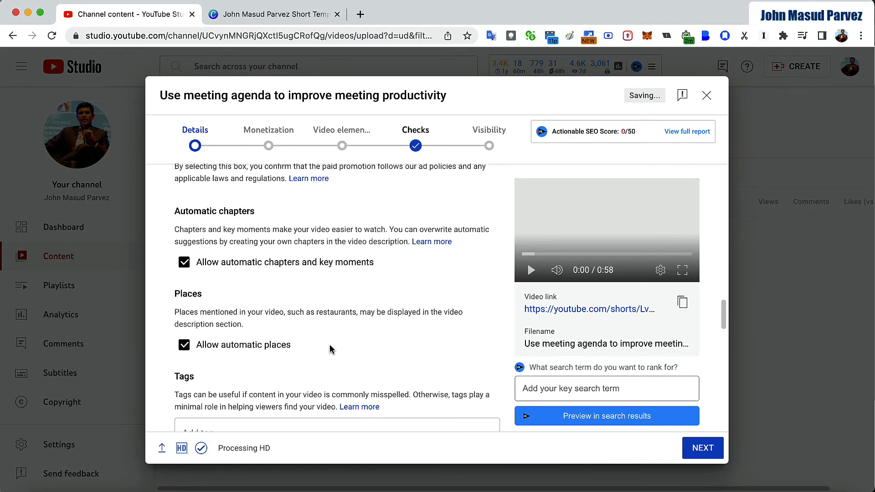
{"action": "left_click", "coordinate": [283, 382]}
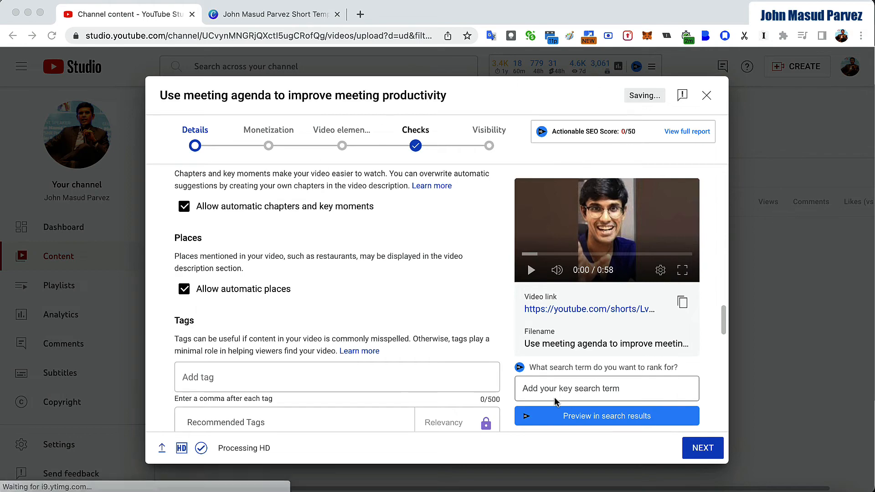
{"action": "left_click", "coordinate": [300, 377]}
{"action": "key", "text": "ctrl+v"}
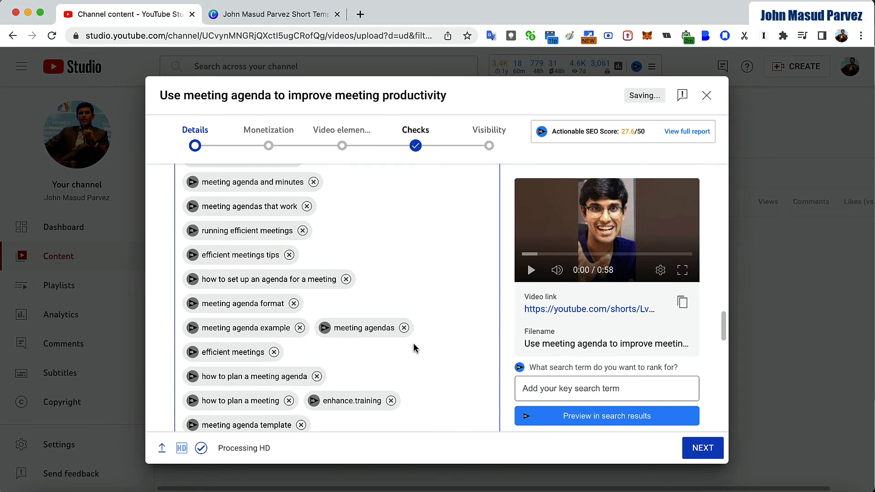
- Continue to the monetization settings, set monetization to On and review the ad types and ad locations
{"action": "scroll", "coordinate": [414, 348], "scroll_direction": "down", "scroll_amount": 5}
{"action": "left_click", "coordinate": [702, 448]}
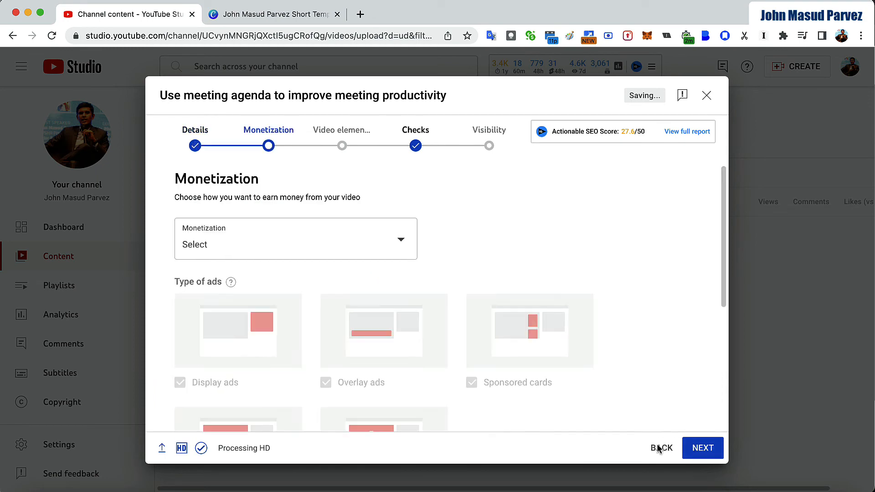
{"action": "left_click", "coordinate": [393, 254]}
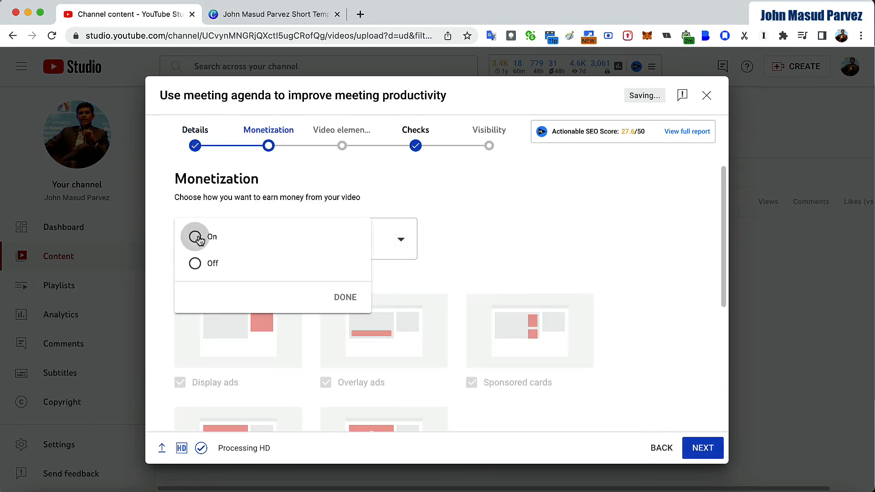
{"action": "left_click", "coordinate": [197, 237]}
{"action": "left_click", "coordinate": [347, 297]}
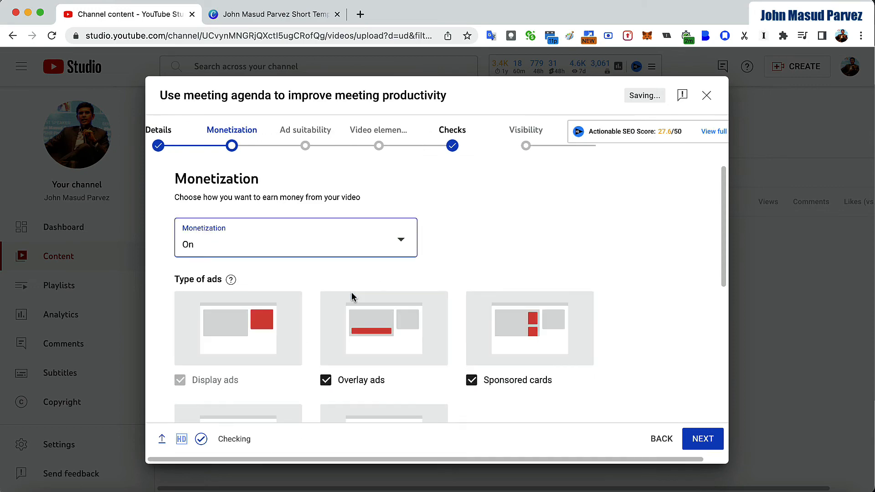
{"action": "scroll", "coordinate": [346, 324], "scroll_direction": "down", "scroll_amount": 5}
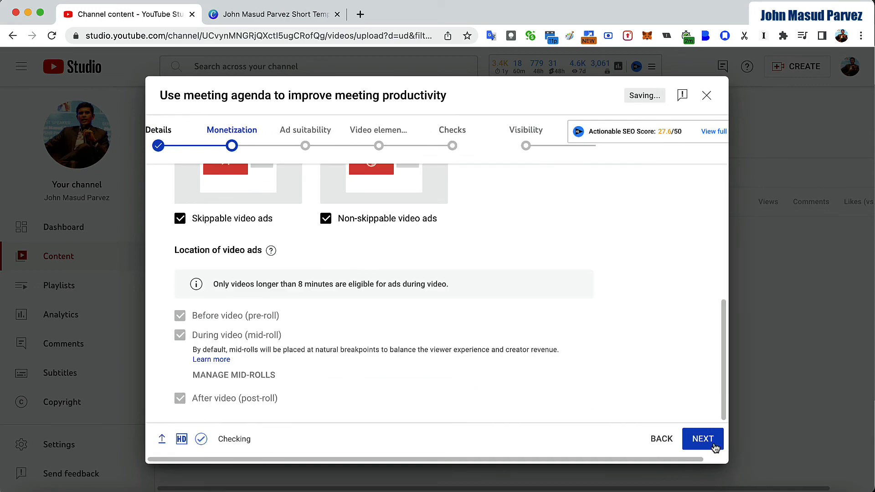
- Continue to the ad suitability questionnaire, rate every content category as None and submit the rating
{"action": "left_click", "coordinate": [714, 447]}
{"action": "scroll", "coordinate": [230, 395], "scroll_direction": "down", "scroll_amount": 2}
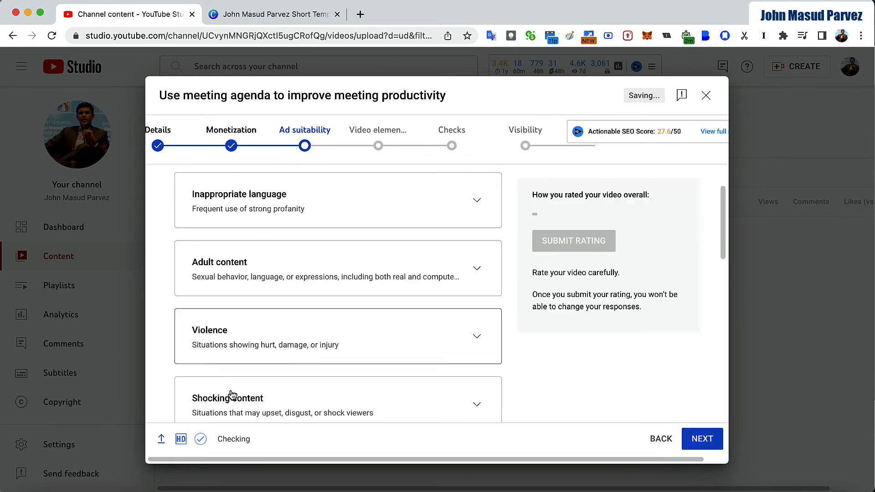
{"action": "scroll", "coordinate": [223, 390], "scroll_direction": "down", "scroll_amount": 9}
{"action": "left_click", "coordinate": [184, 398]}
{"action": "scroll", "coordinate": [606, 224], "scroll_direction": "up", "scroll_amount": 6}
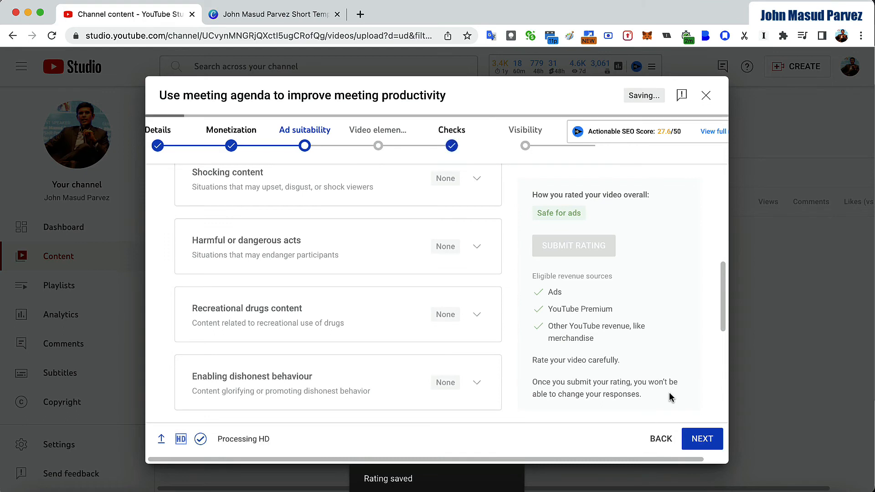
- Continue past the video elements and checks without adding subtitles, an end screen or cards, up to the visibility settings
{"action": "left_click", "coordinate": [702, 442]}
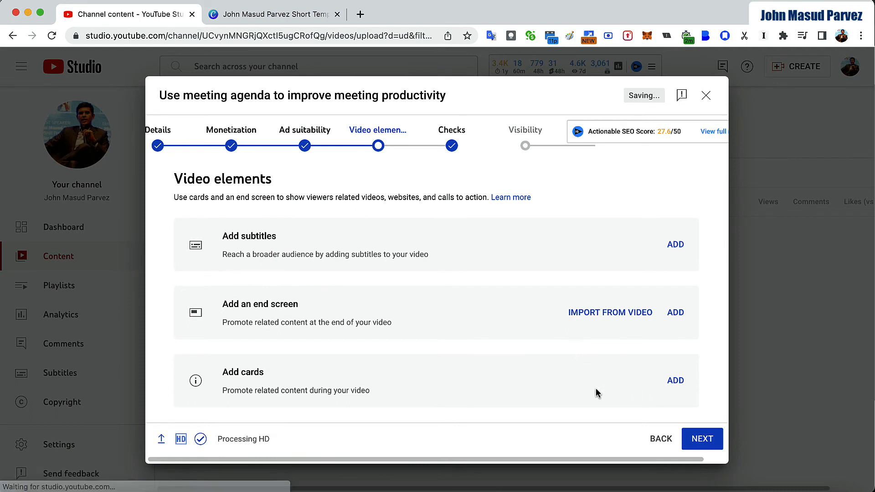
{"action": "left_click", "coordinate": [706, 449]}
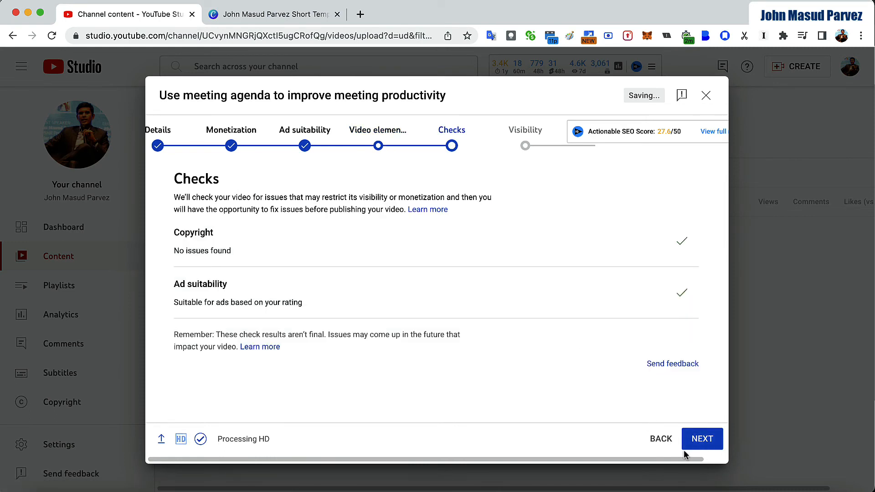
{"action": "left_click", "coordinate": [702, 439]}
{"action": "left_click", "coordinate": [703, 439]}
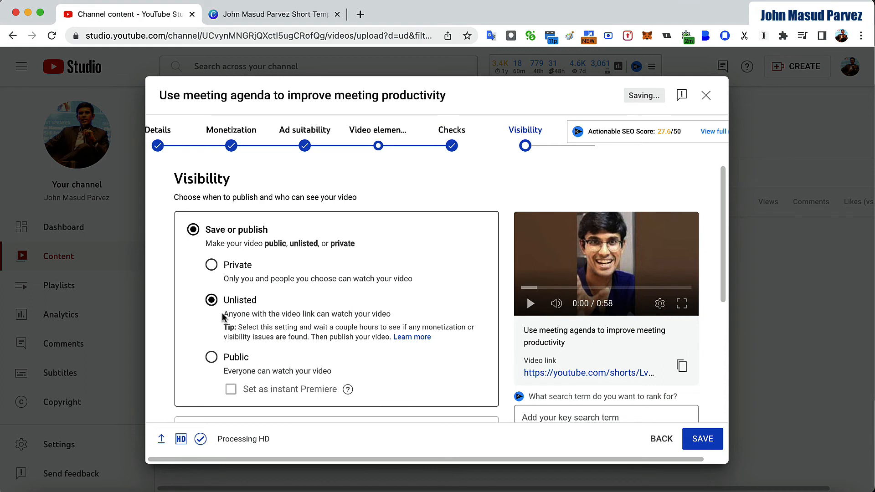
- Choose to schedule the video's publication and set it as a Premiere
{"action": "scroll", "coordinate": [223, 319], "scroll_direction": "down", "scroll_amount": 2}
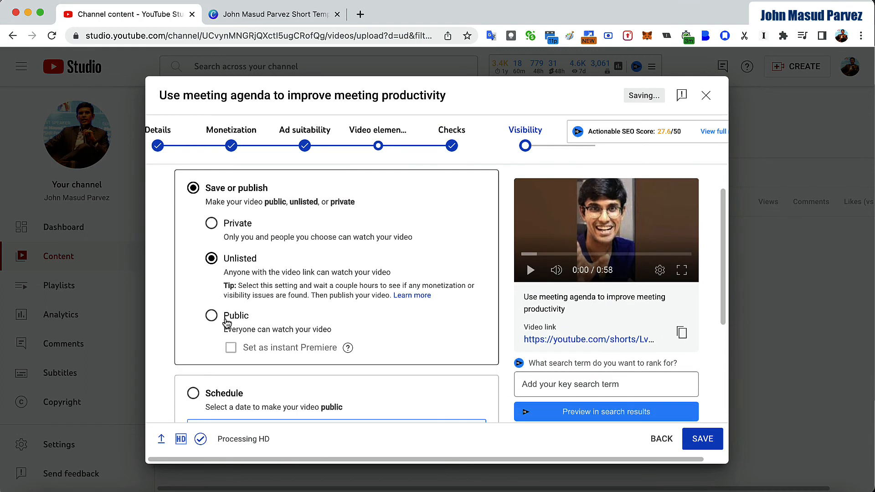
{"action": "scroll", "coordinate": [199, 374], "scroll_direction": "down", "scroll_amount": 1}
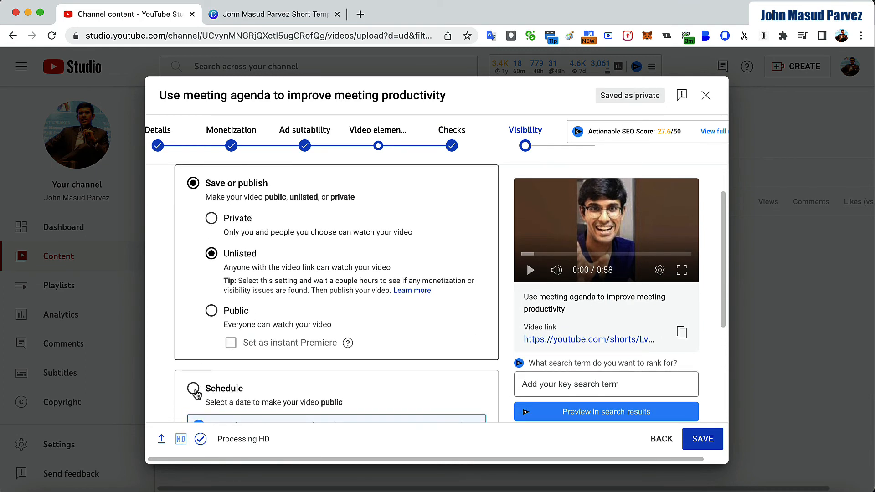
{"action": "left_click", "coordinate": [194, 389]}
{"action": "left_click", "coordinate": [213, 362]}
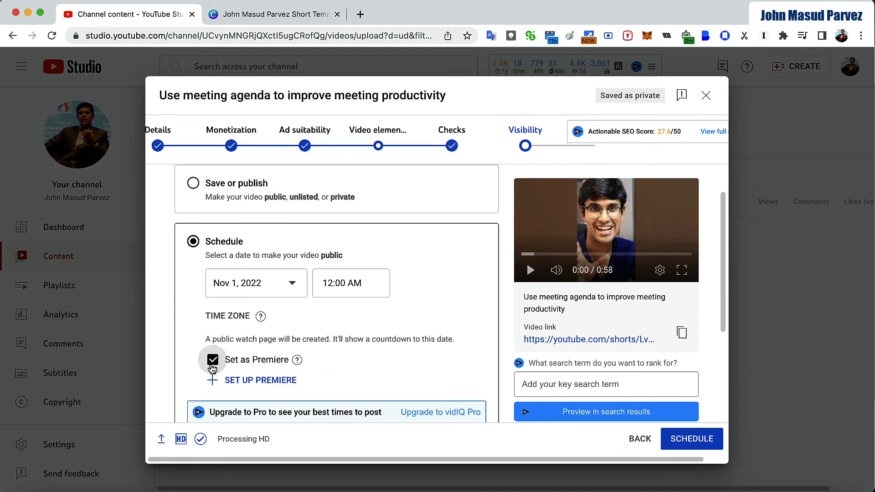
- Set the scheduled publication date to Nov 30, 2022 and the time to 8:00 PM
{"action": "left_click", "coordinate": [344, 285]}
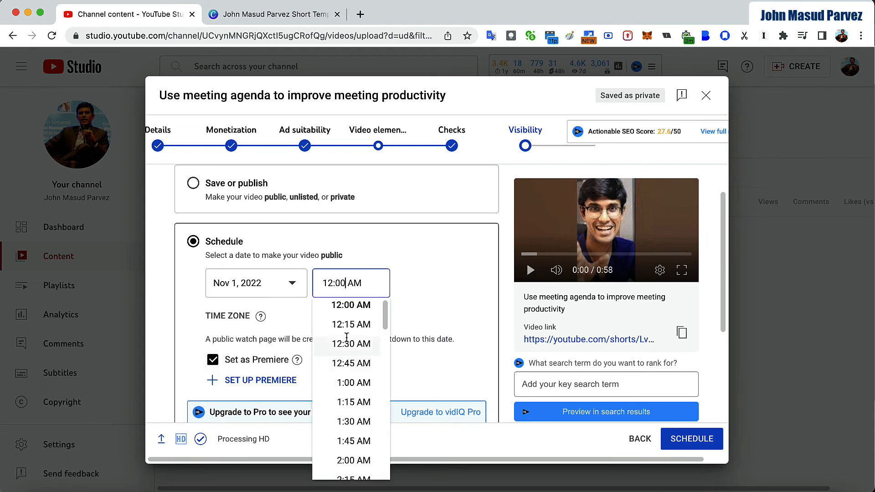
{"action": "left_click", "coordinate": [273, 292]}
{"action": "left_click", "coordinate": [269, 293]}
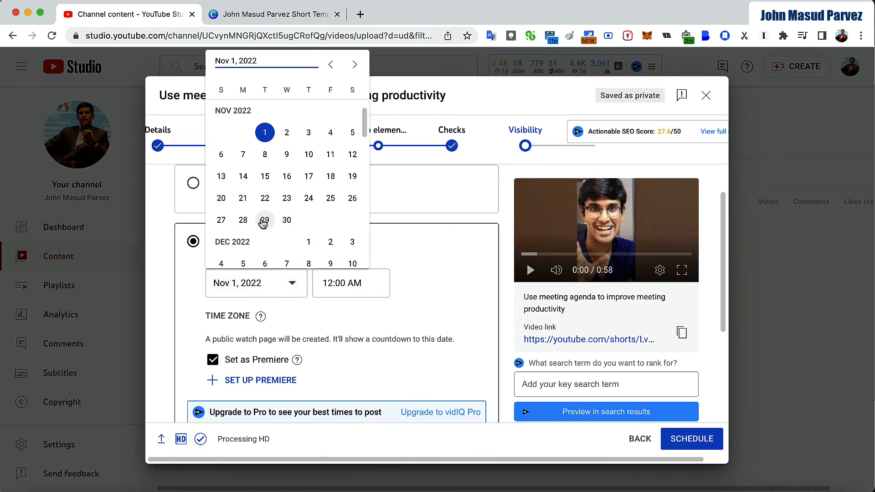
{"action": "left_click", "coordinate": [287, 220]}
{"action": "left_click", "coordinate": [354, 285]}
{"action": "scroll", "coordinate": [350, 368], "scroll_direction": "down", "scroll_amount": 20}
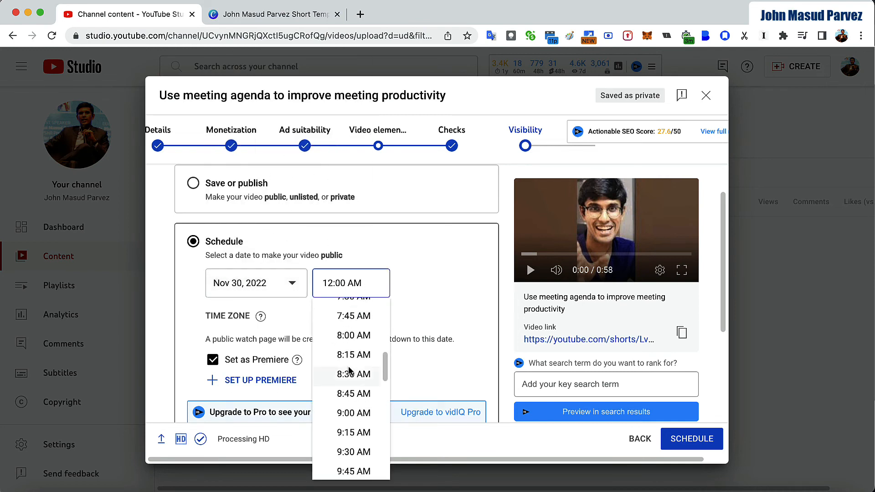
{"action": "scroll", "coordinate": [350, 368], "scroll_direction": "down", "scroll_amount": 10}
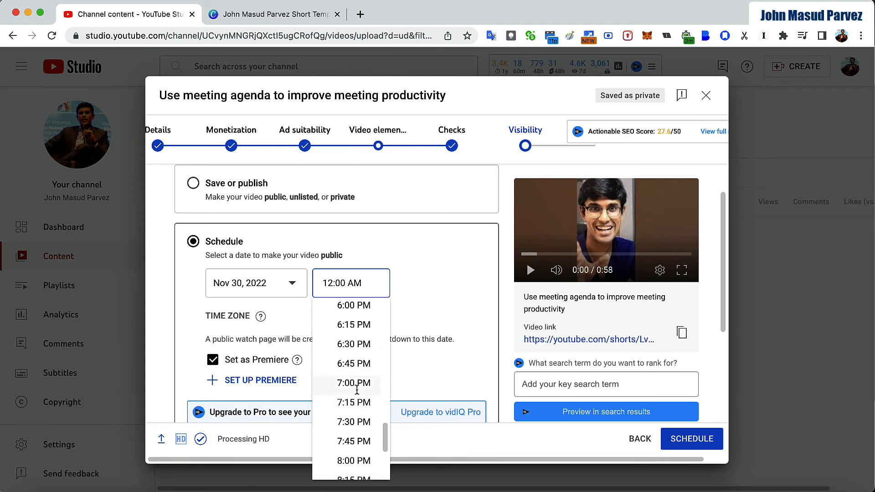
{"action": "left_click", "coordinate": [355, 445]}
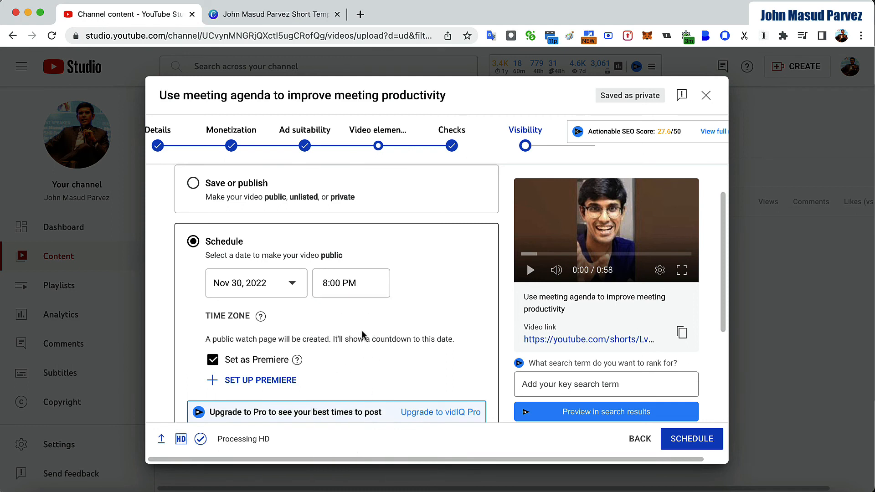
- Set the scheduled premiere to Oct 31, 2022 at 9:15 PM and submit the schedule
{"action": "left_click", "coordinate": [366, 283]}
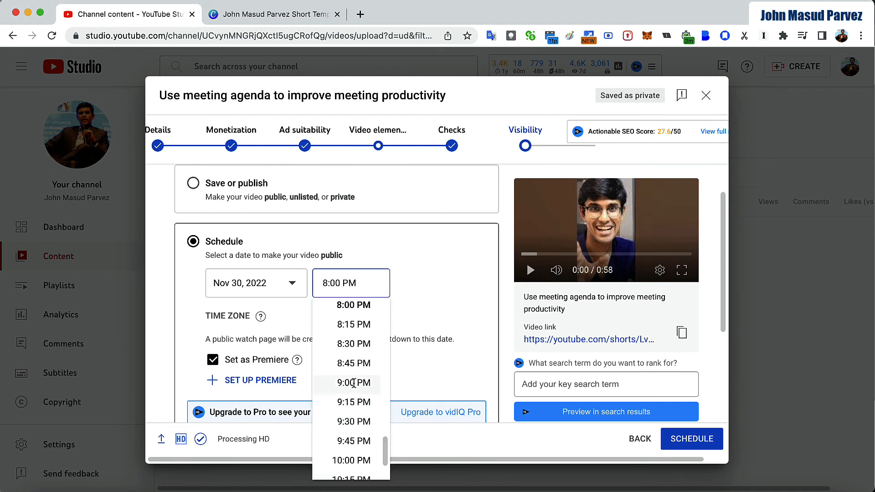
{"action": "left_click", "coordinate": [283, 282]}
{"action": "left_click", "coordinate": [297, 283]}
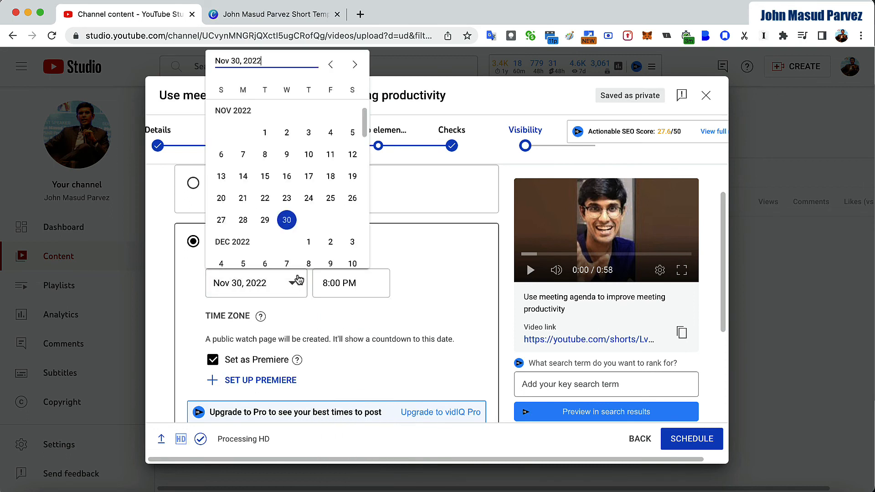
{"action": "scroll", "coordinate": [287, 192], "scroll_direction": "up", "scroll_amount": 3}
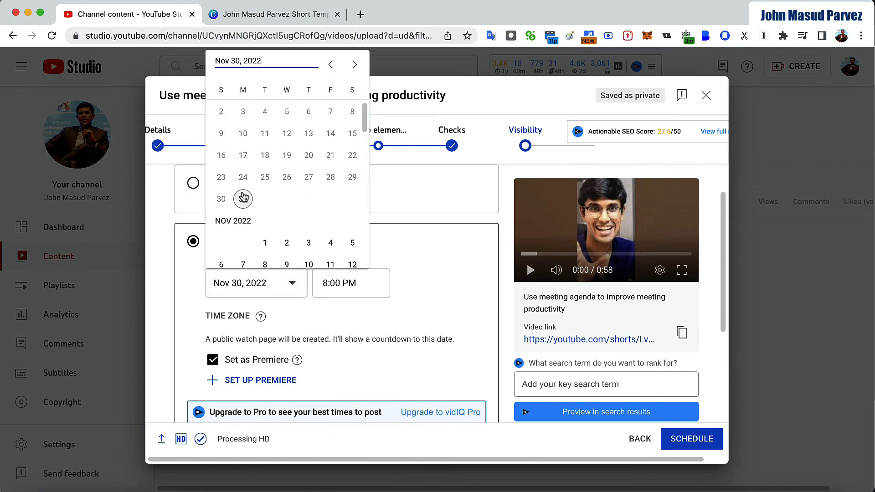
{"action": "left_click", "coordinate": [243, 199]}
{"action": "left_click", "coordinate": [355, 283]}
{"action": "scroll", "coordinate": [363, 378], "scroll_direction": "down", "scroll_amount": 3}
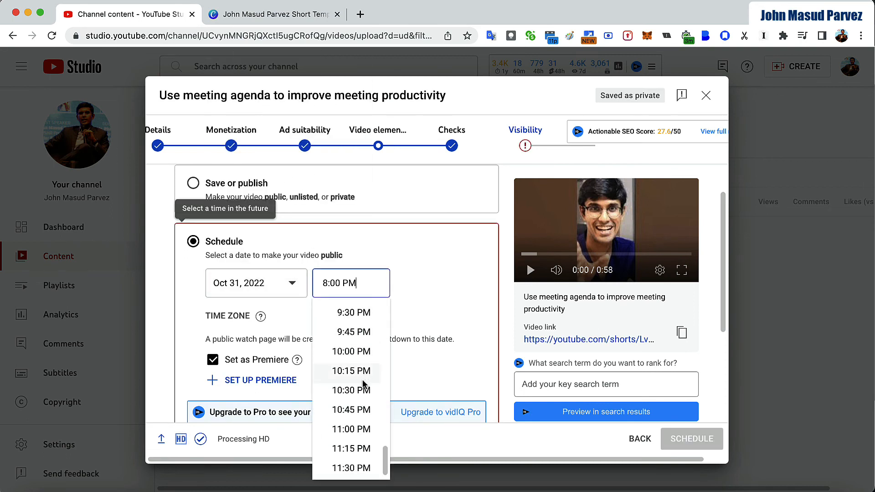
{"action": "scroll", "coordinate": [358, 329], "scroll_direction": "up", "scroll_amount": 2}
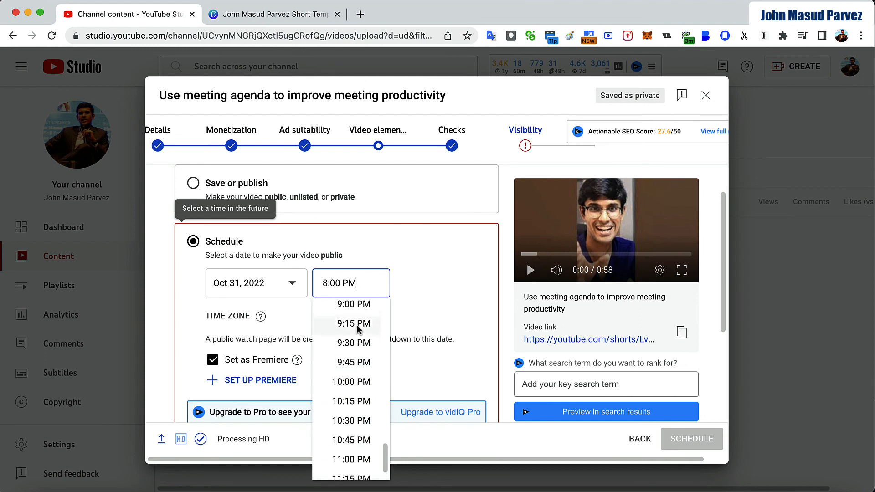
{"action": "left_click", "coordinate": [358, 325]}
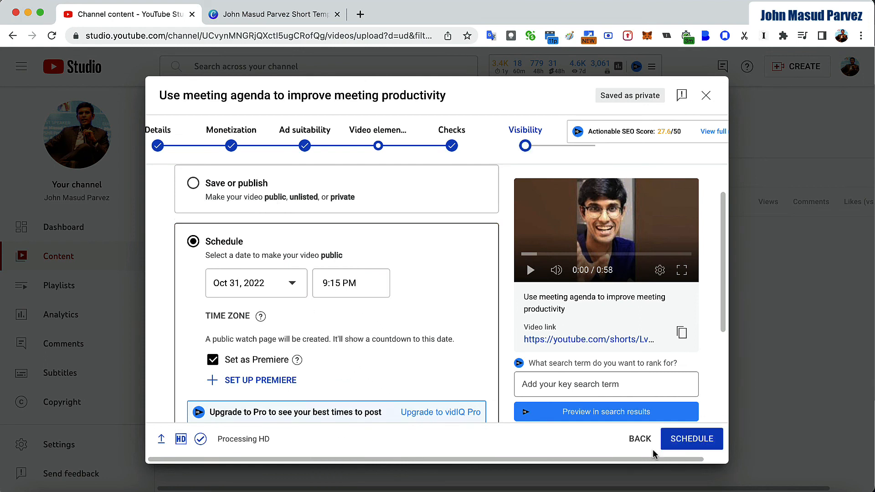
{"action": "left_click", "coordinate": [684, 439]}
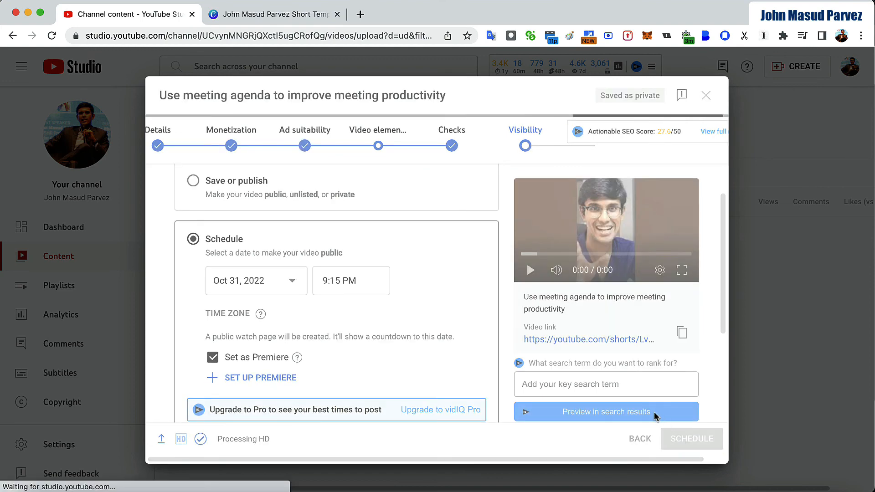